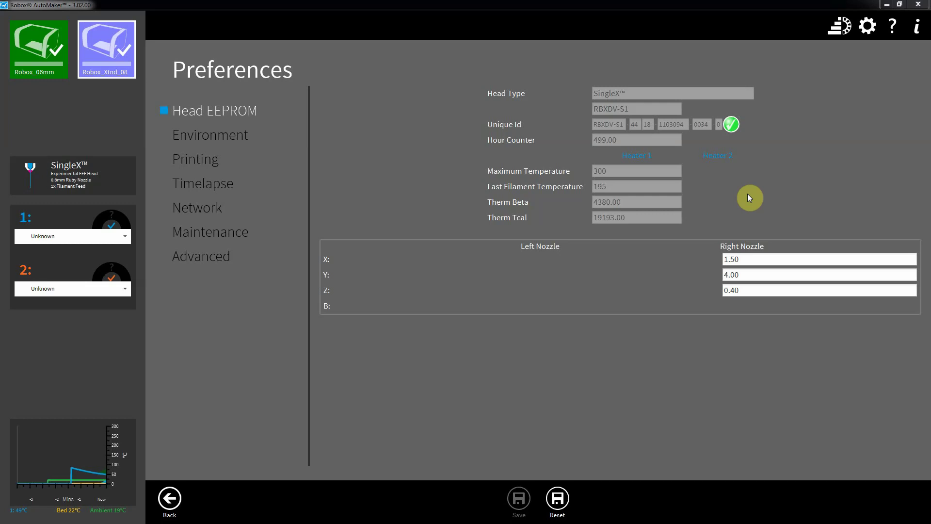
View the Maintenance preferences, and switch to the Heads folder to open cbj_SingleX Experimental 0.6mm.roboxhead in Notepad++
click(208, 234)
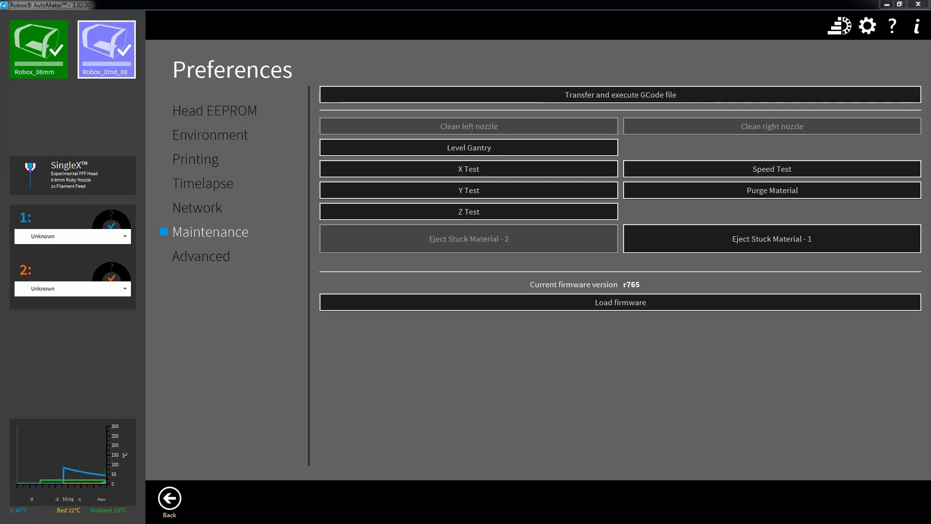
key(alt+Tab)
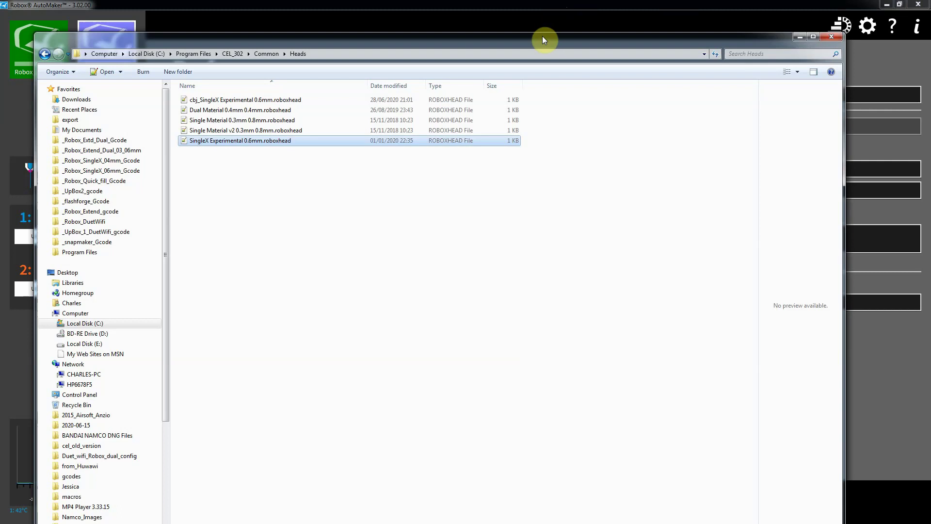
drag(542, 36, 567, 11)
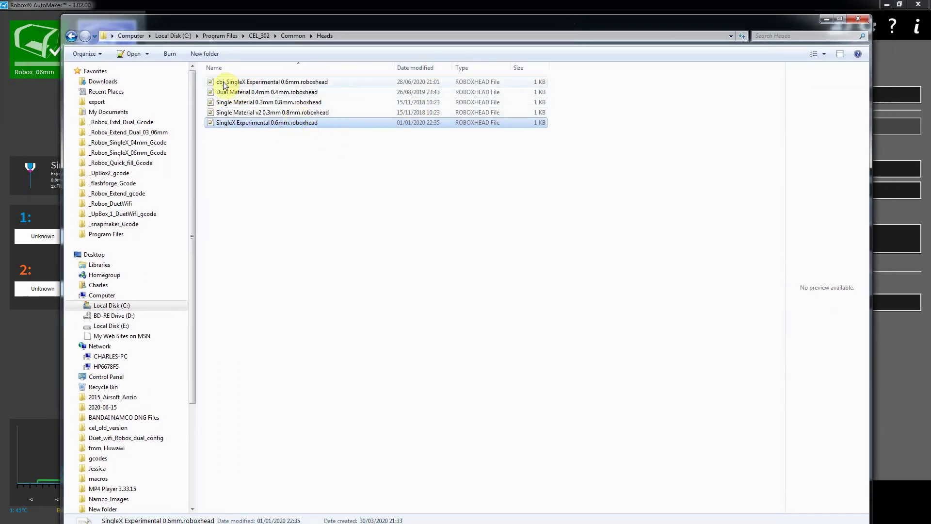
double_click(298, 83)
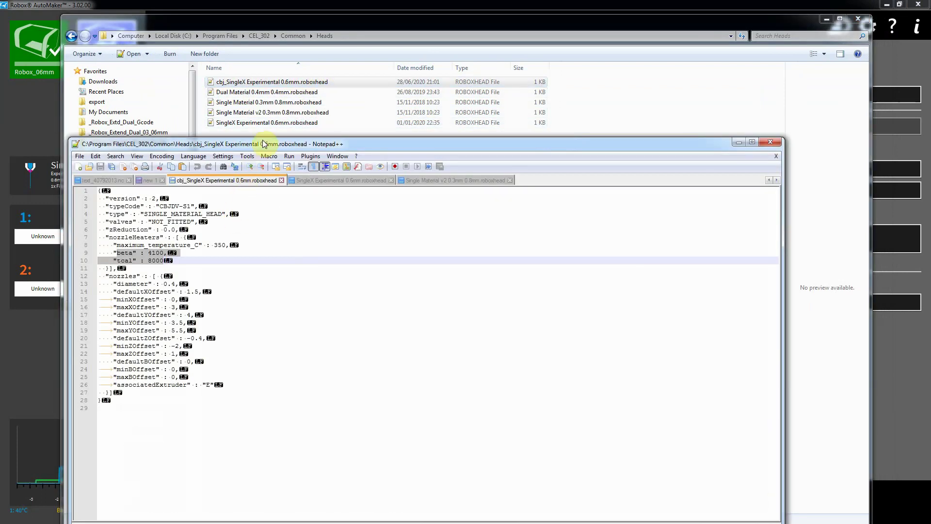
drag(310, 83, 332, 107)
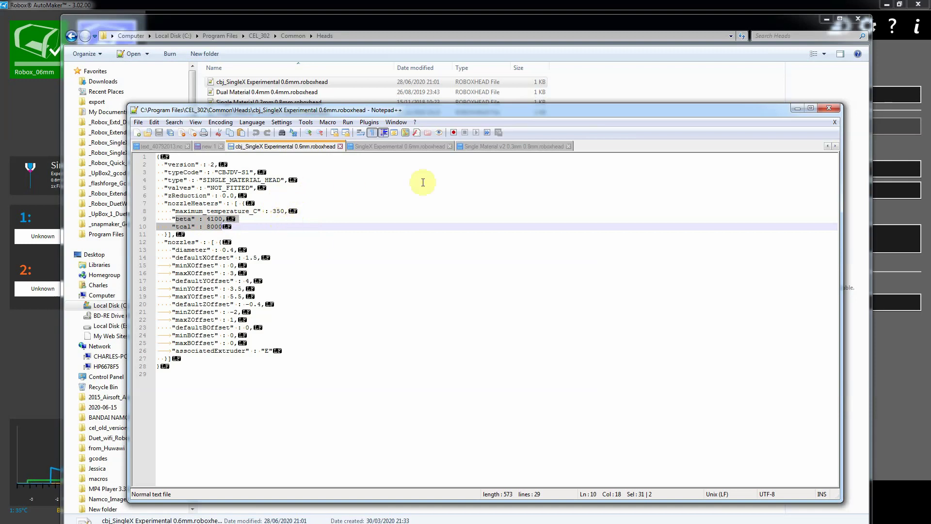
drag(745, 113, 716, 161)
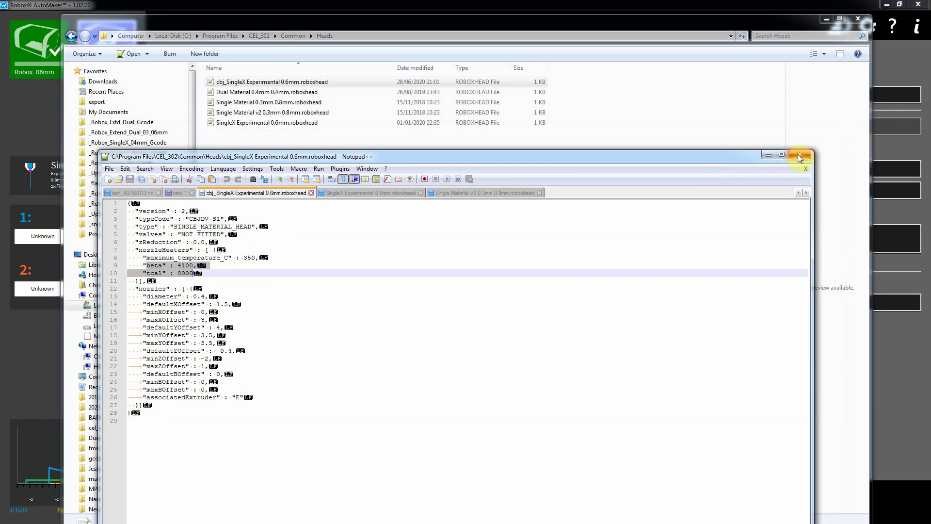
drag(735, 158, 726, 129)
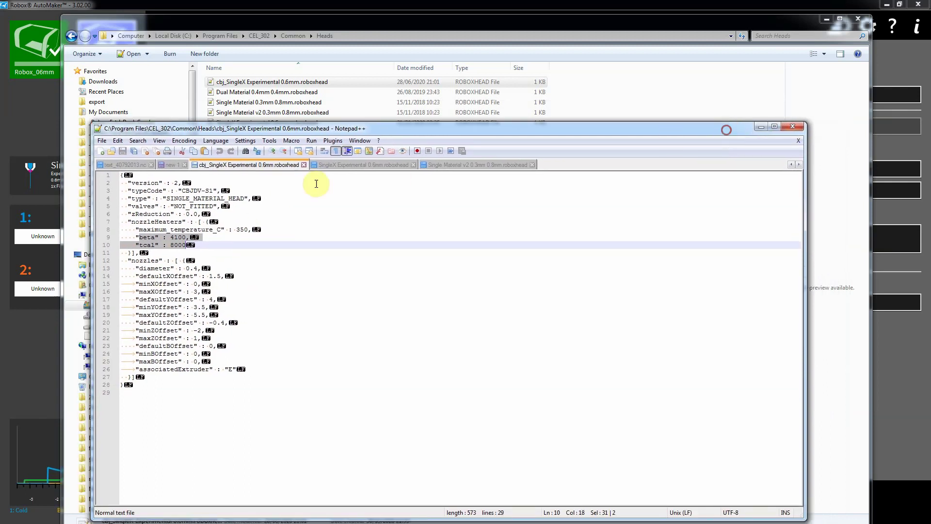
Highlight the typeCode value CBJDV-S1 and move the editor window aside to uncover the file list
click(182, 190)
drag(183, 190, 213, 190)
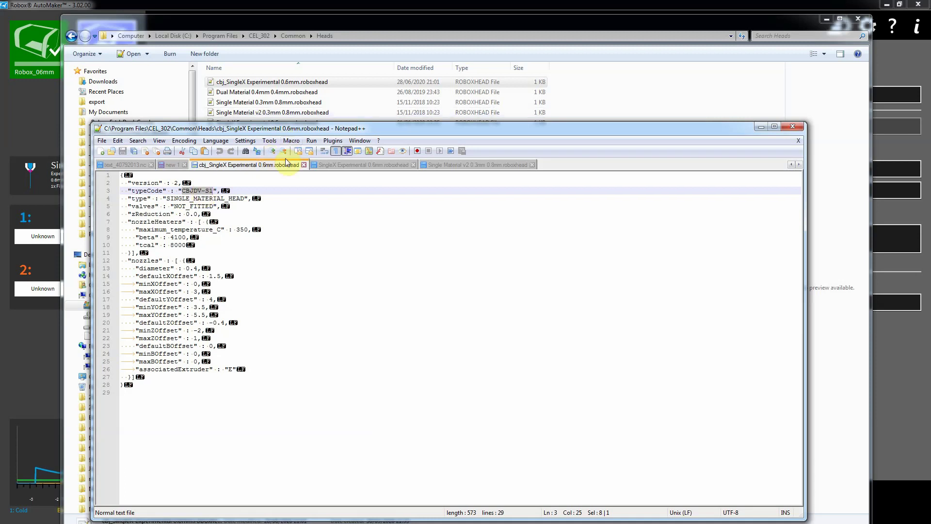
drag(365, 129, 643, 79)
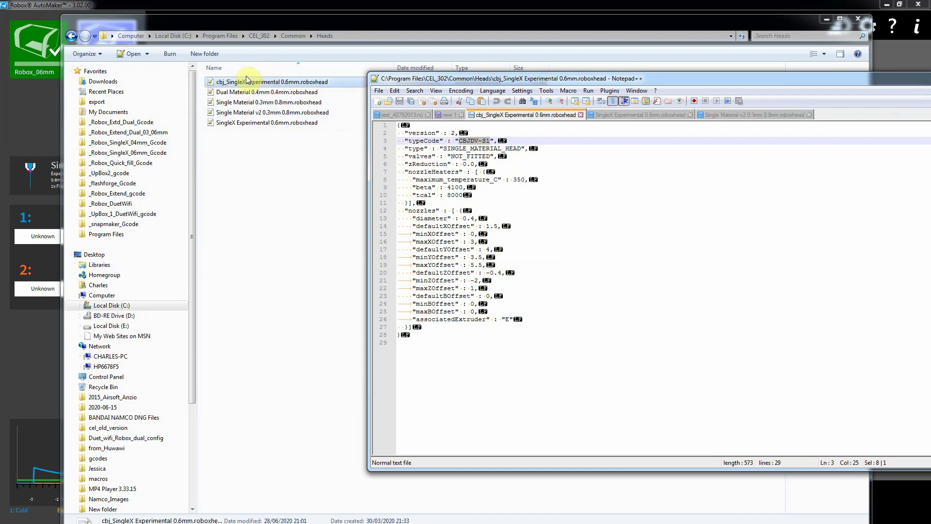
drag(461, 77, 480, 68)
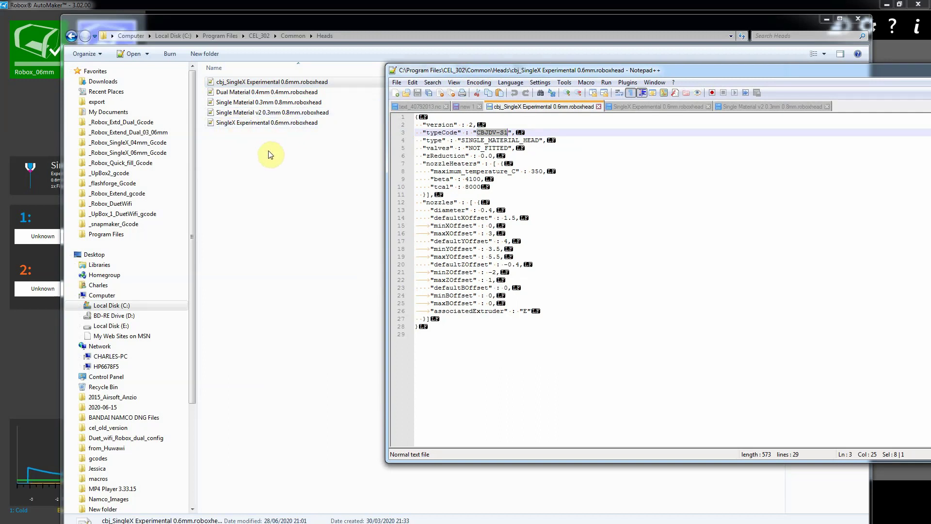
Duplicate SingleX Experimental 0.6mm.roboxhead within the Heads folder, granting administrator permission
double_click(248, 124)
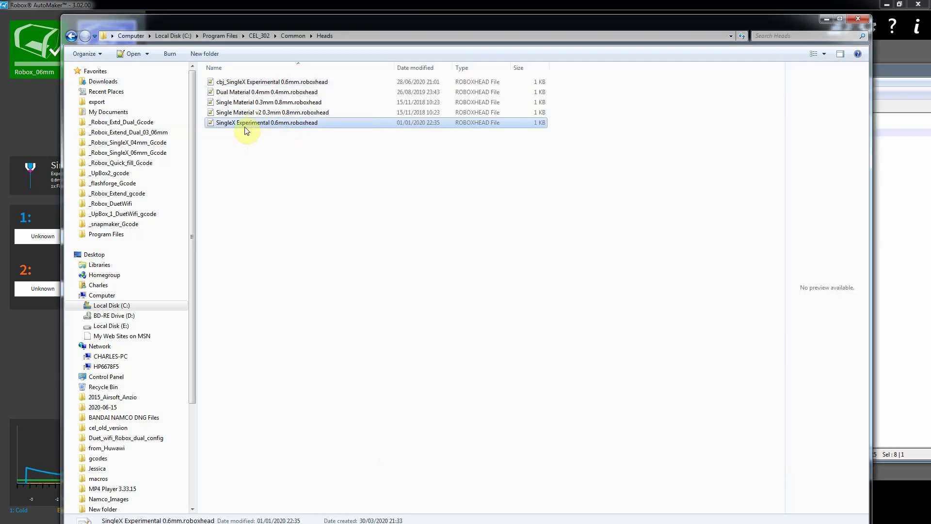
right_click(245, 123)
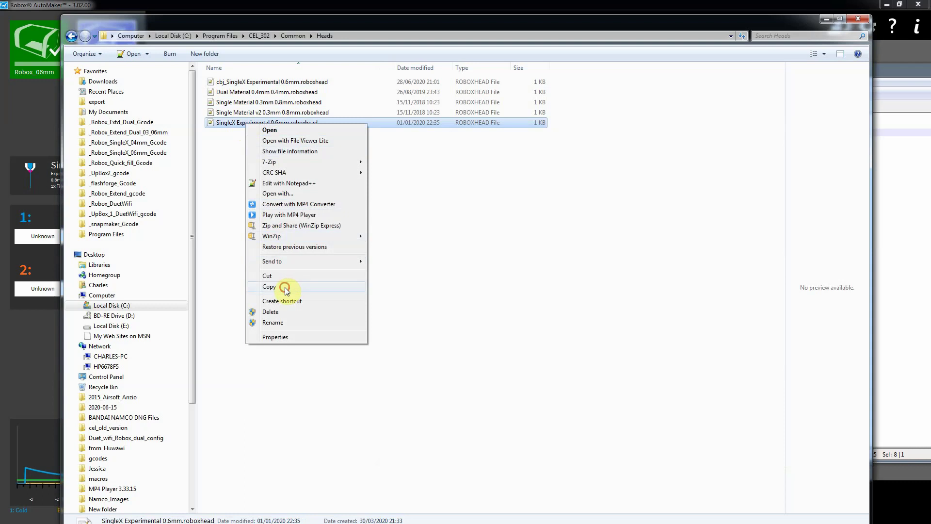
click(301, 290)
right_click(290, 170)
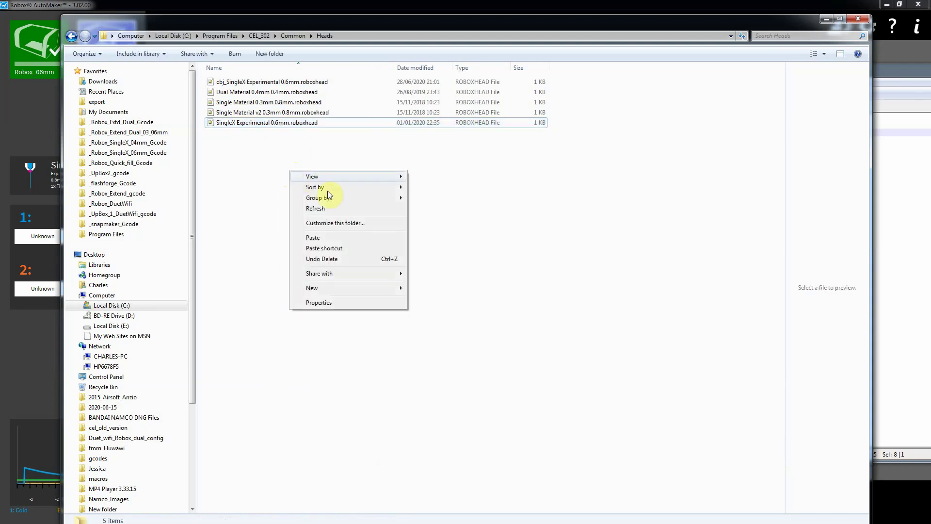
click(323, 239)
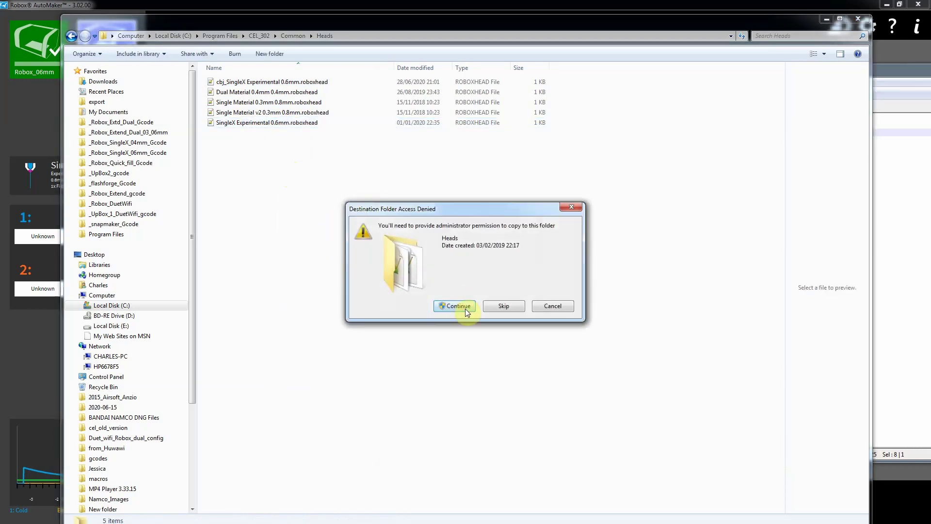
click(459, 306)
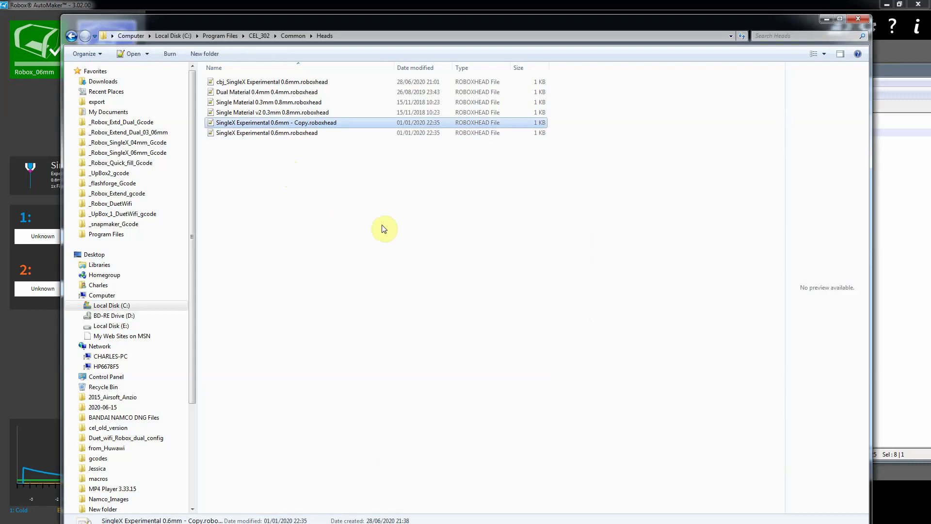
Rename the duplicate as SingleX Experimental 0.6mm.roboxheadbak, accepting the extension change and granting administrator permission
click(328, 124)
click(338, 123)
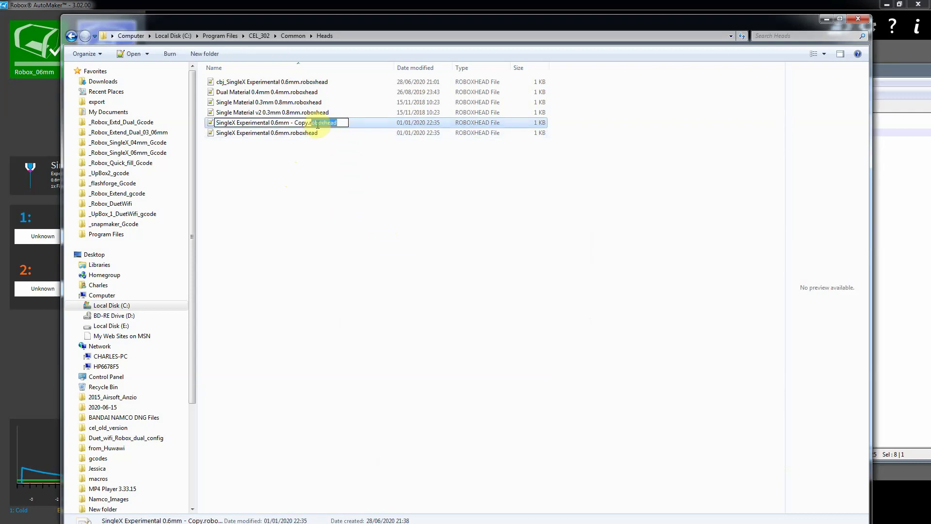
text(.bak)
click(310, 123)
key(BackSpace)
key(BackSpace)
key(BackSpace)
key(BackSpace)
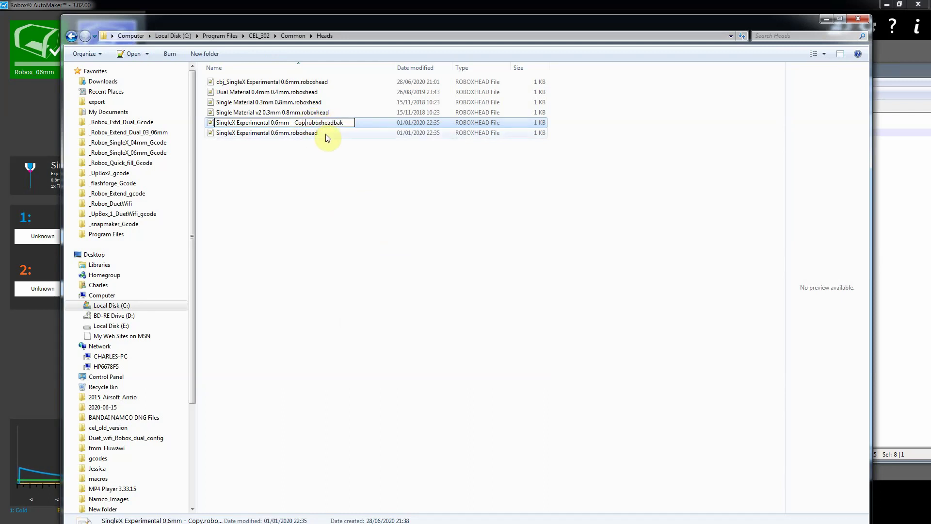
key(BackSpace)
key(BackSpace)
key(BackSpace)
key(Return)
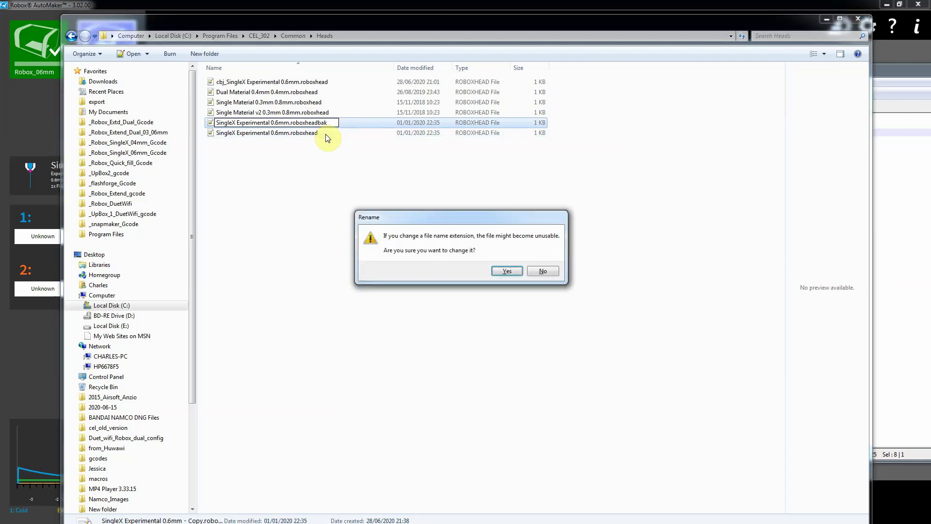
click(507, 271)
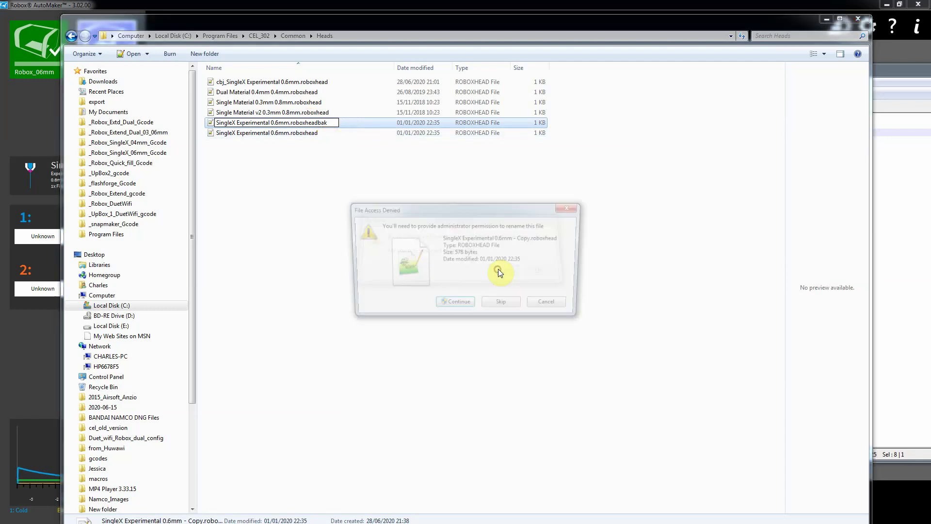
click(472, 307)
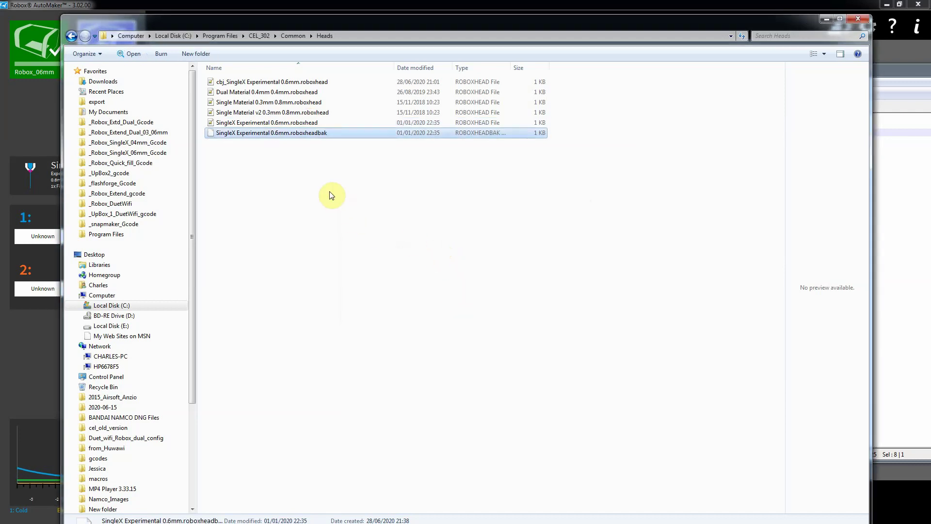
click(331, 195)
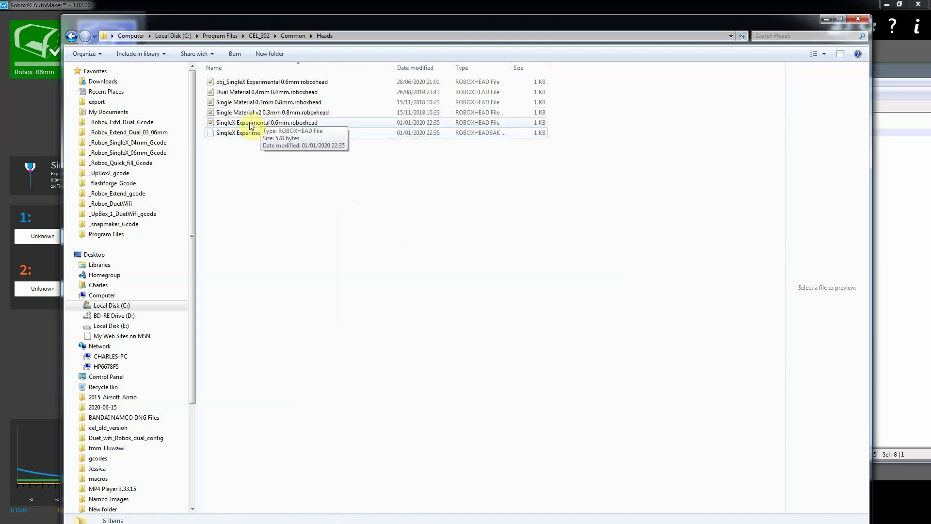
Copy the entire contents of cbj_SingleX Experimental 0.6mm.roboxhead
double_click(272, 81)
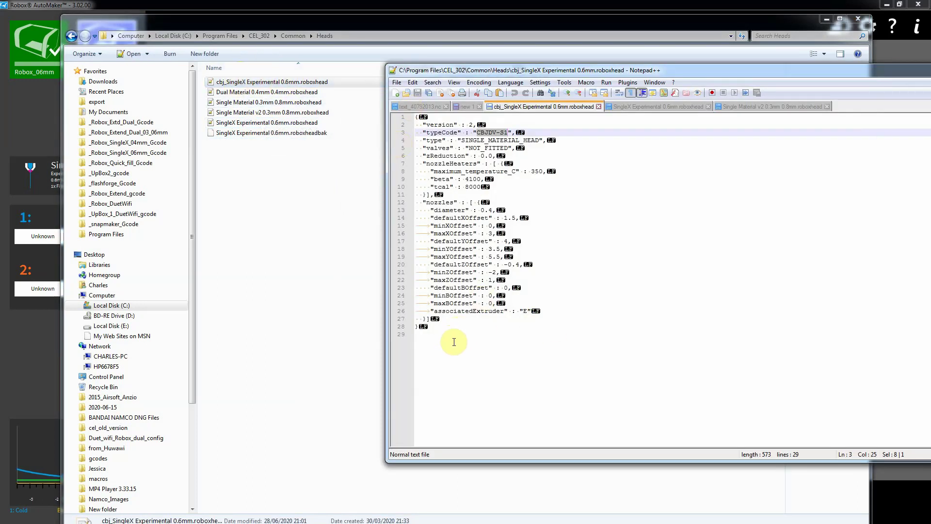
drag(451, 345, 435, 311)
drag(419, 268, 415, 117)
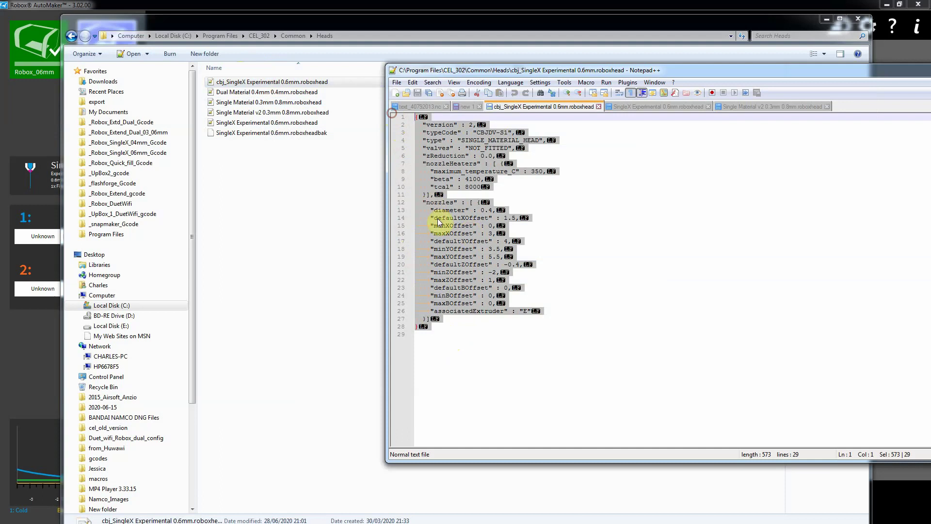
right_click(446, 206)
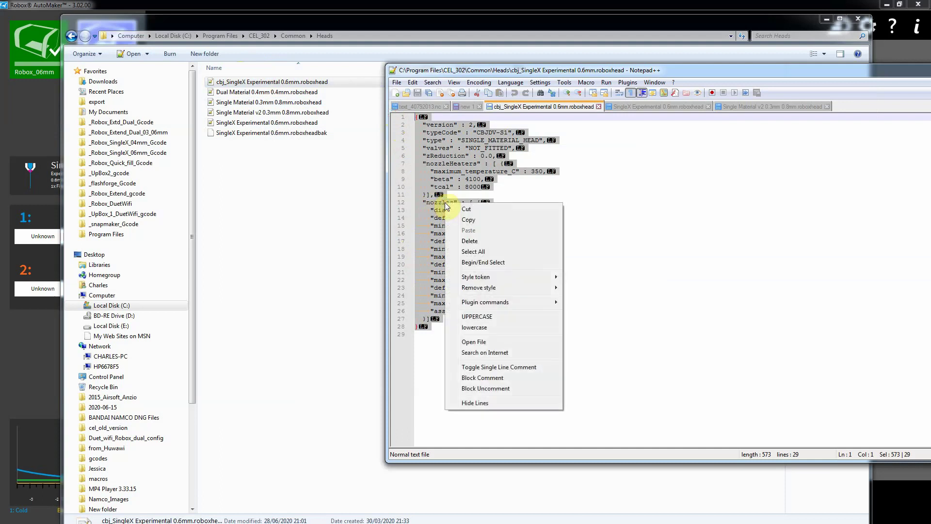
click(477, 220)
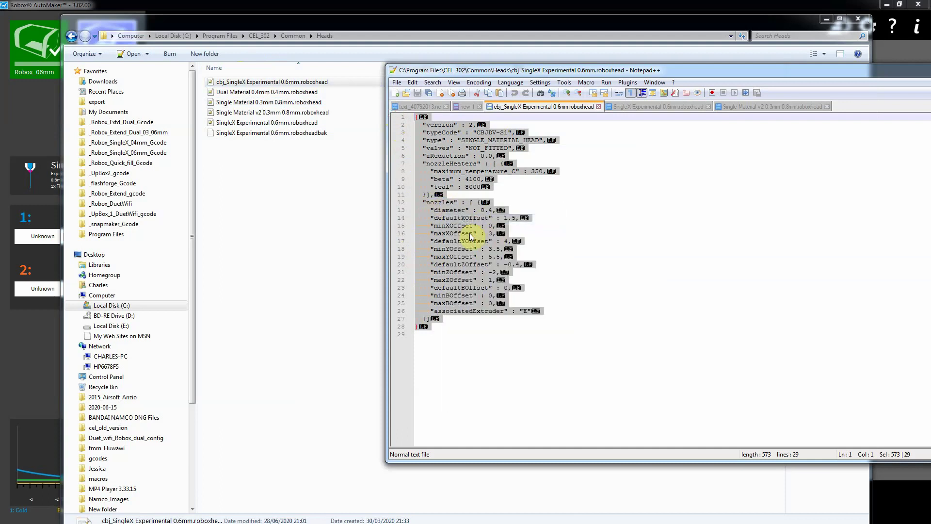
Replace the entire contents of SingleX Experimental 0.6mm.roboxhead with the copied head definition
double_click(240, 122)
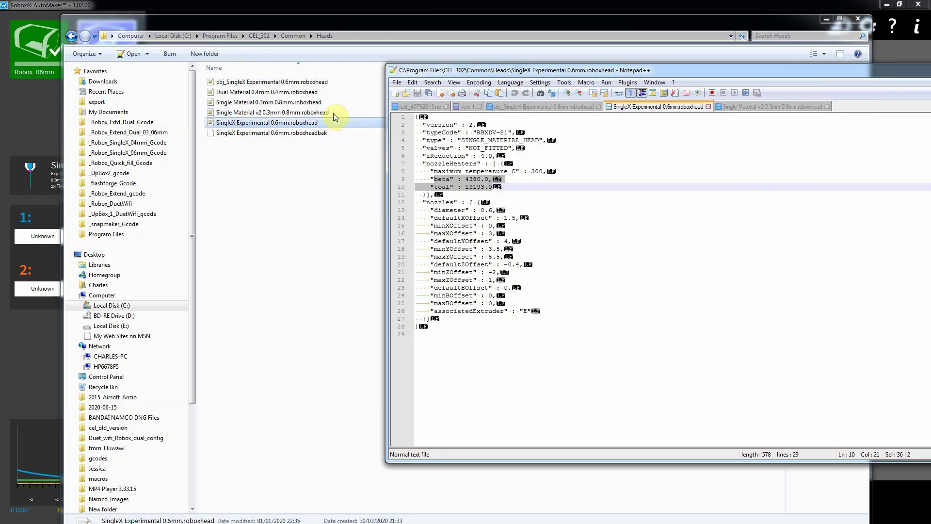
drag(462, 339, 401, 106)
key(Delete)
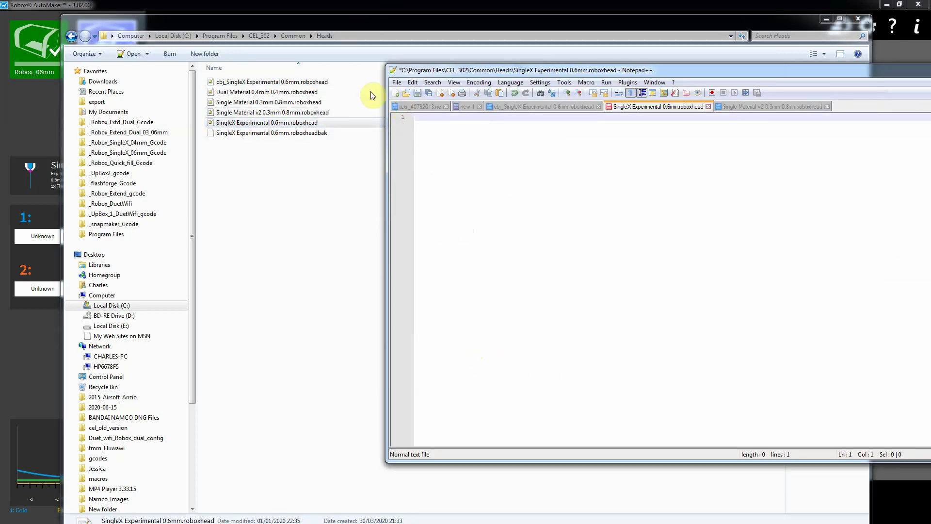
right_click(419, 116)
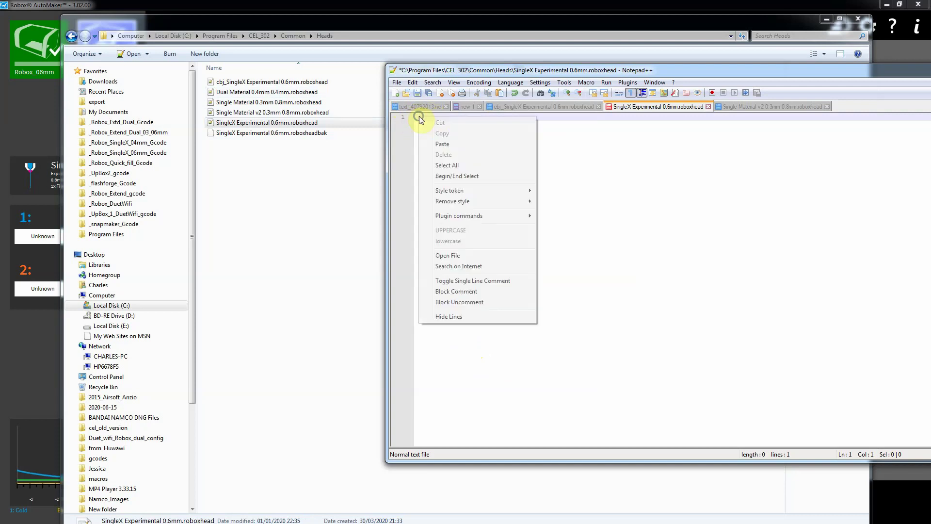
click(457, 144)
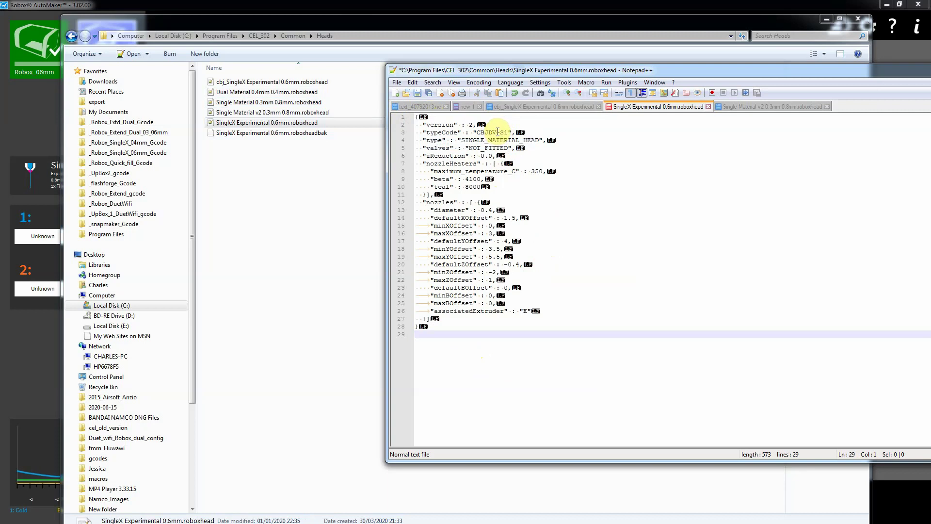
Change the typeCode in SingleX Experimental 0.6mm.roboxhead to RBXDV-S1
drag(497, 132, 475, 132)
click(489, 132)
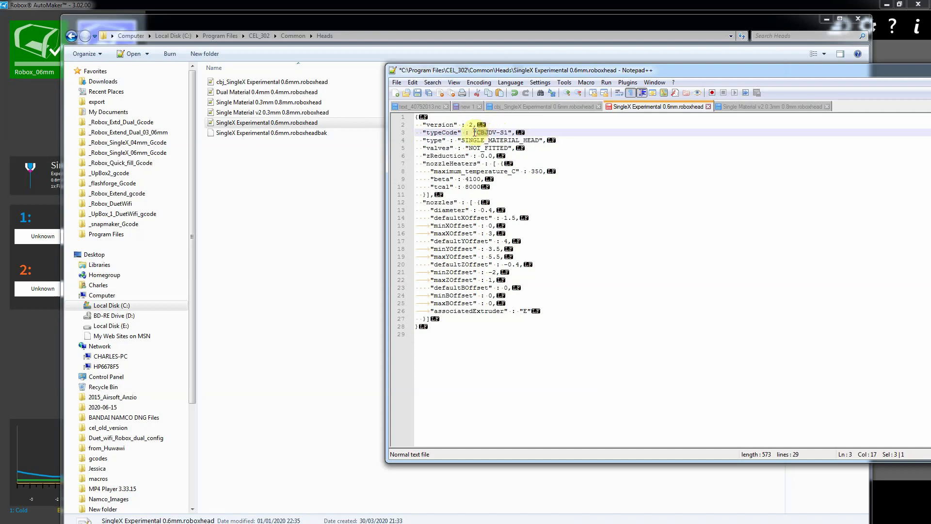
text(RBX)
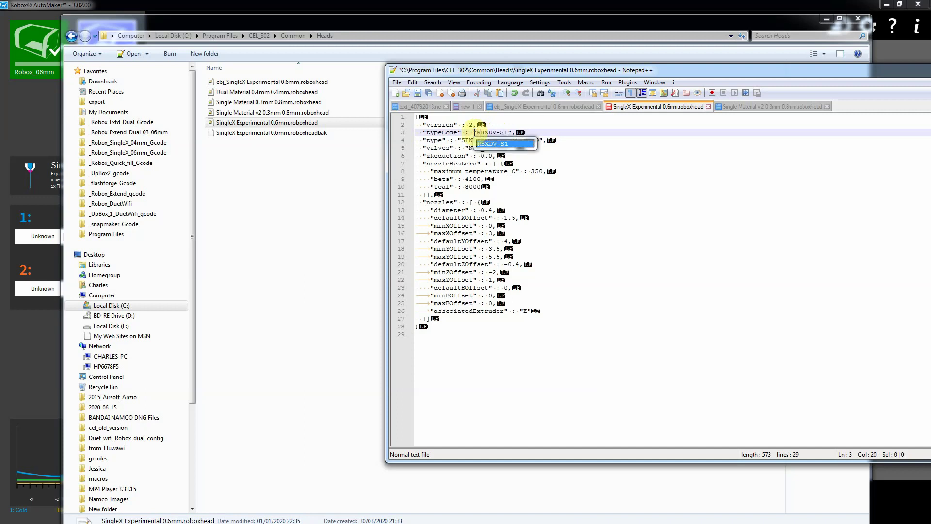
click(640, 209)
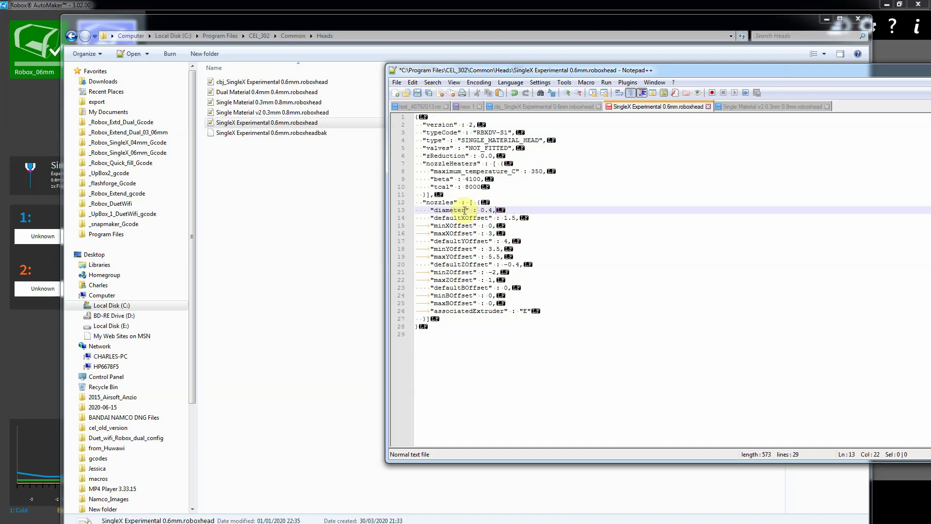
Highlight the nozzle diameter entry and examine its value in the head definition
click(508, 208)
shift+click(419, 210)
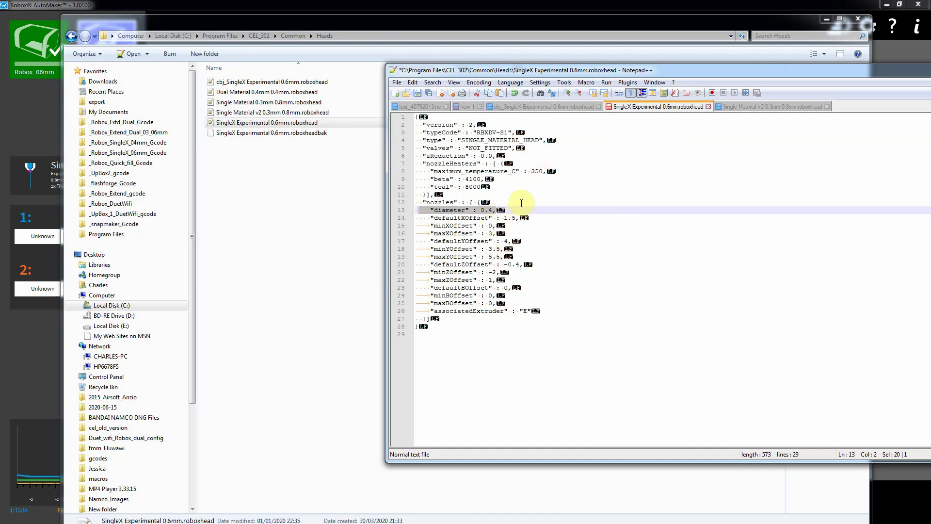
click(477, 217)
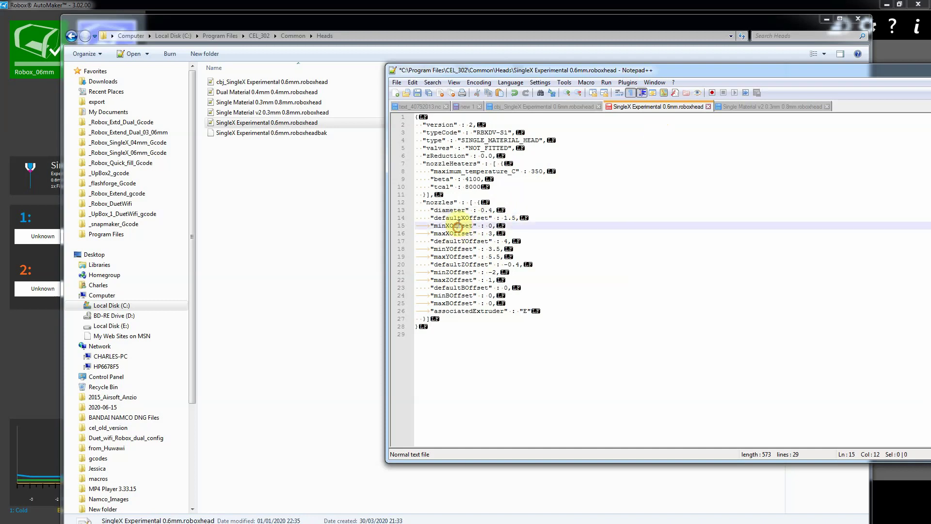
double_click(490, 210)
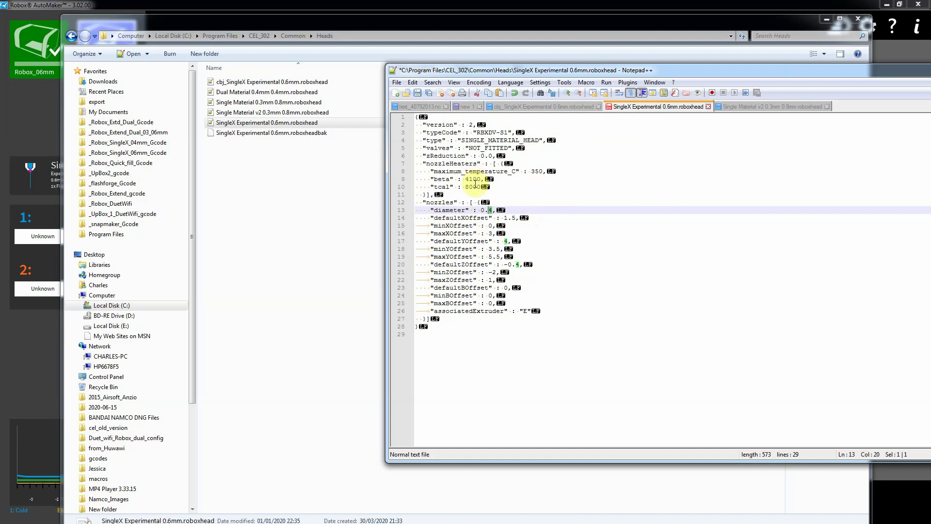
Save the edited SingleX Experimental 0.6mm.roboxhead, relaunching Notepad++ in Administrator mode to write the protected file
click(418, 93)
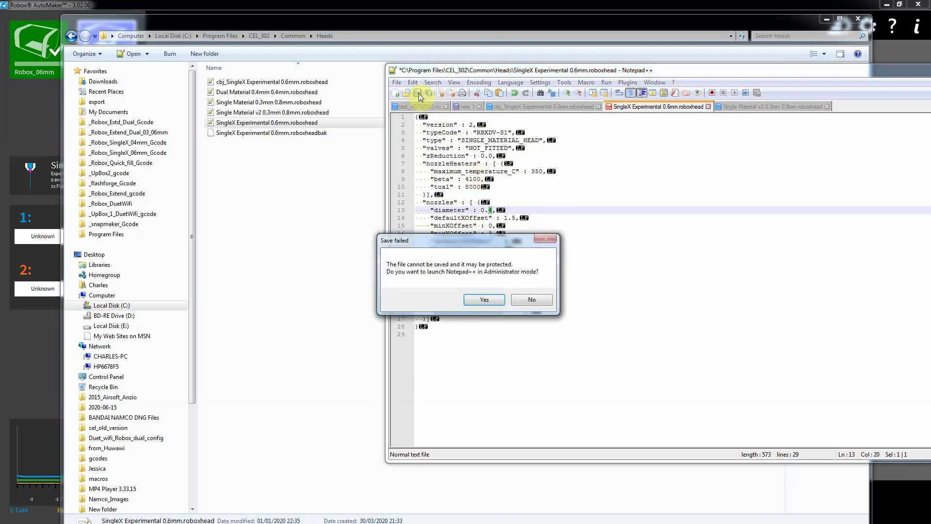
click(484, 301)
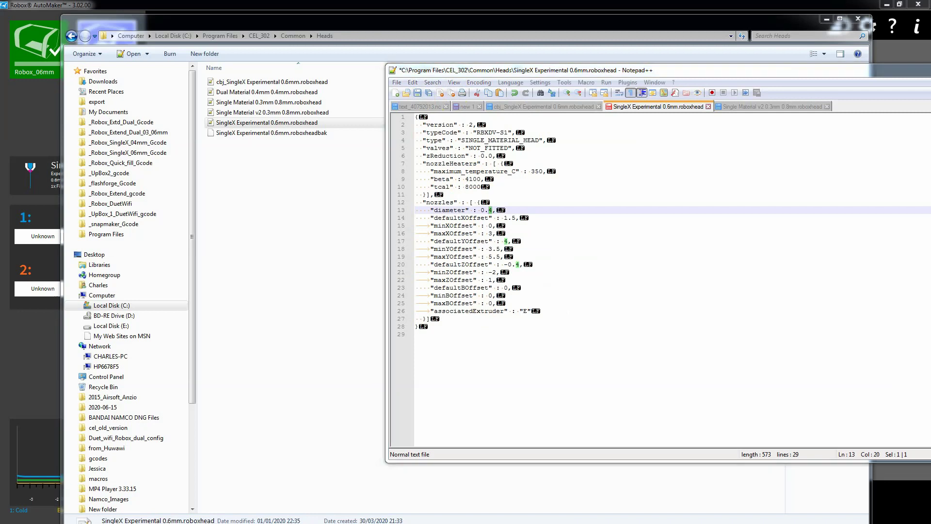
click(420, 93)
drag(499, 72, 498, 123)
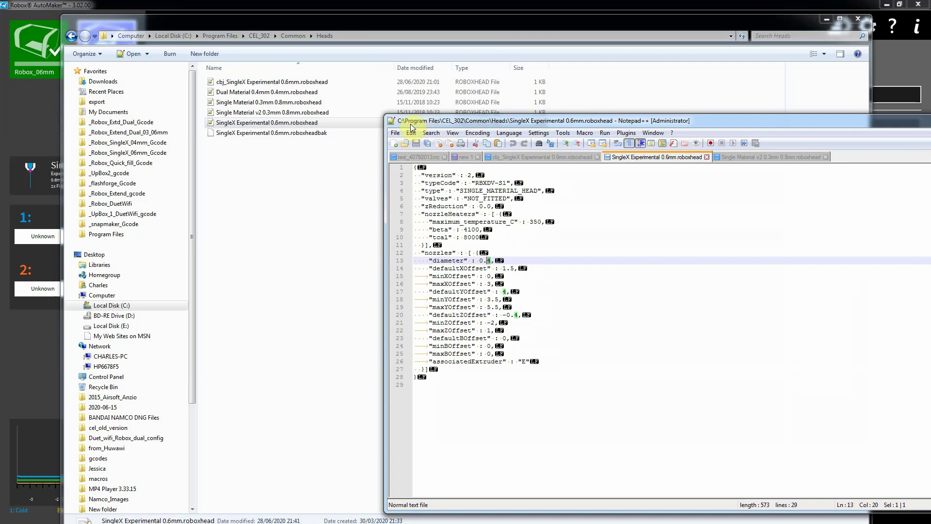
drag(412, 126, 224, 162)
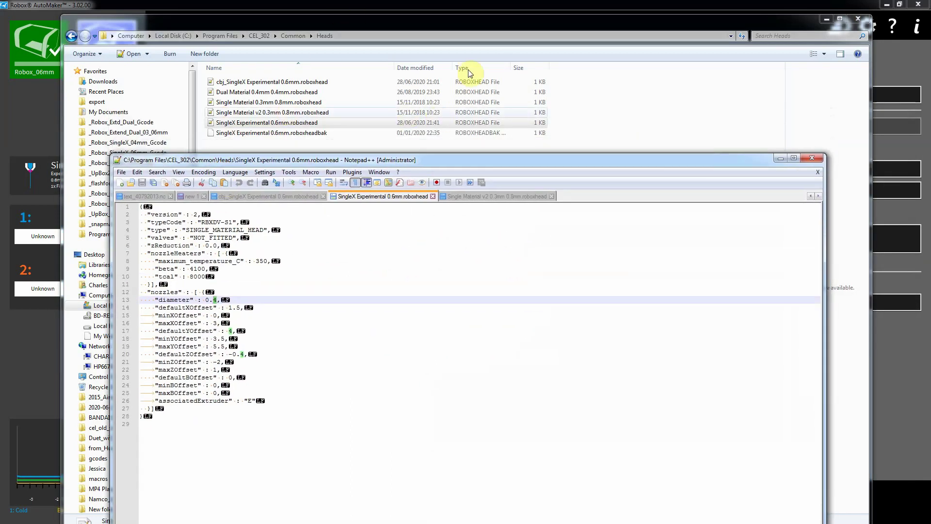
Restart AutoMaker, decline the application update and maximize its window
click(171, 1)
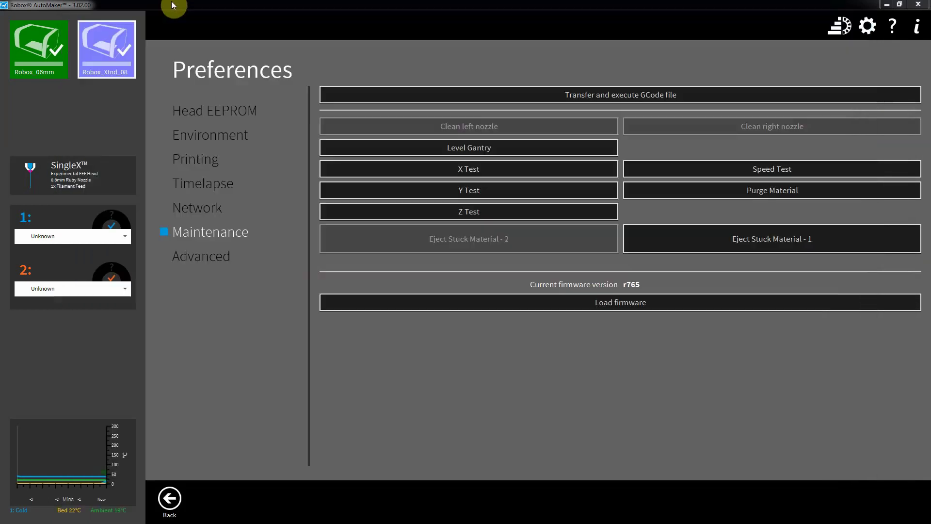
click(919, 4)
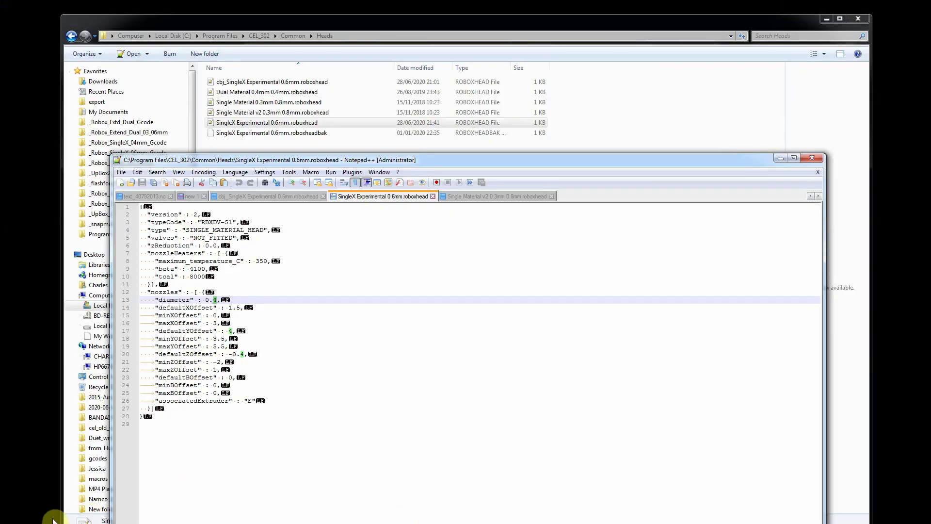
drag(247, 162, 565, 120)
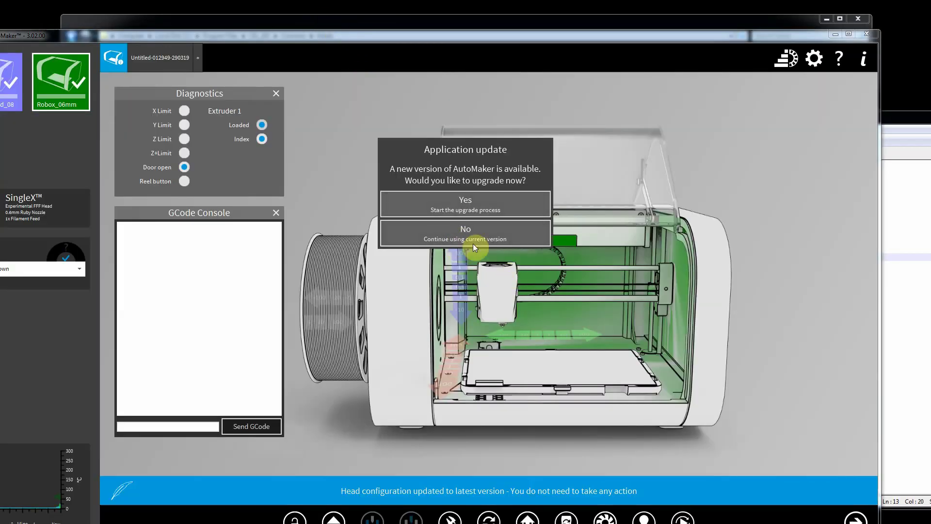
click(476, 231)
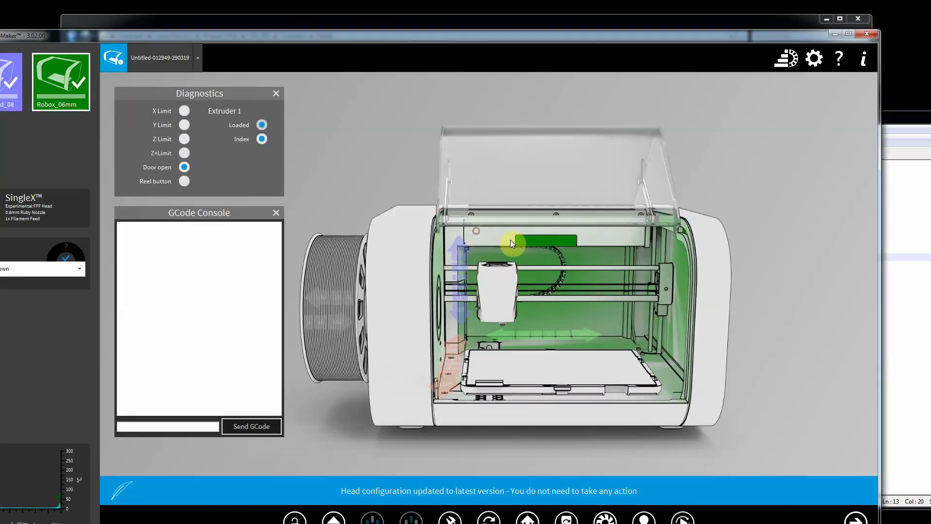
double_click(159, 37)
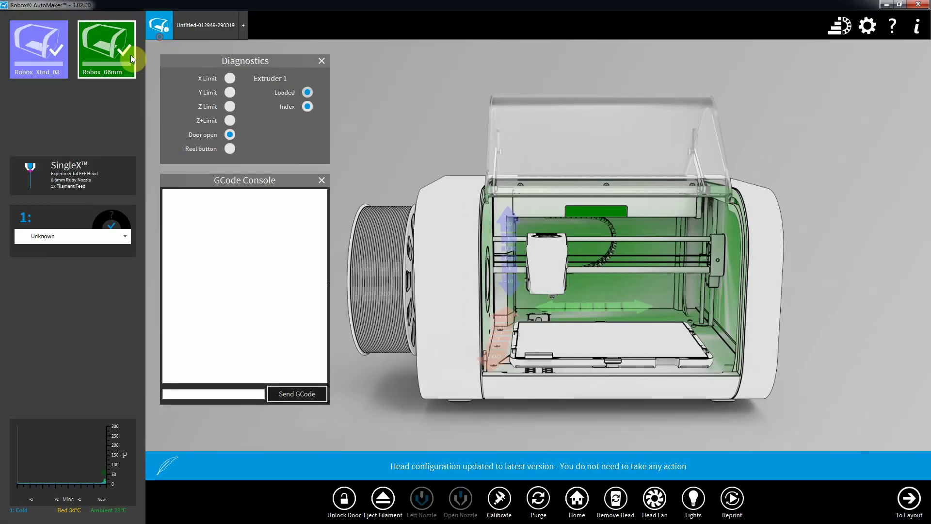
Select the Robox_Xtnd_08 printer and open its Head EEPROM preferences
click(40, 51)
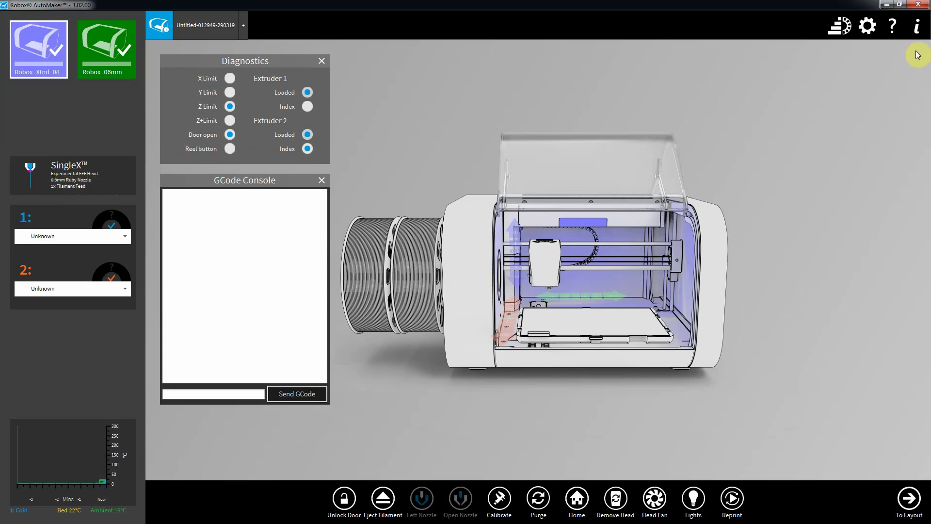
click(871, 26)
click(210, 111)
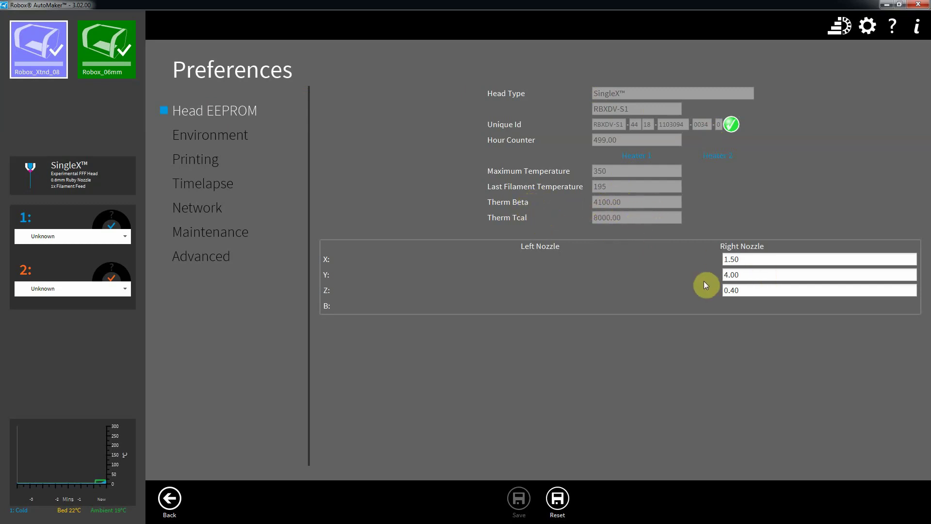
Set the right nozzle's Z offset to 0.20, save it to the head EEPROM and return to the printer status view
click(747, 293)
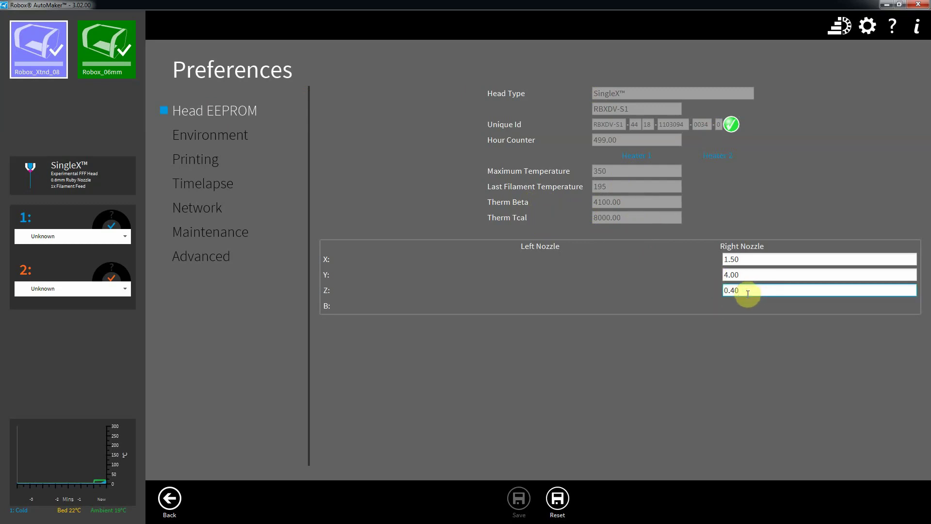
key(BackSpace)
key(BackSpace)
text(20)
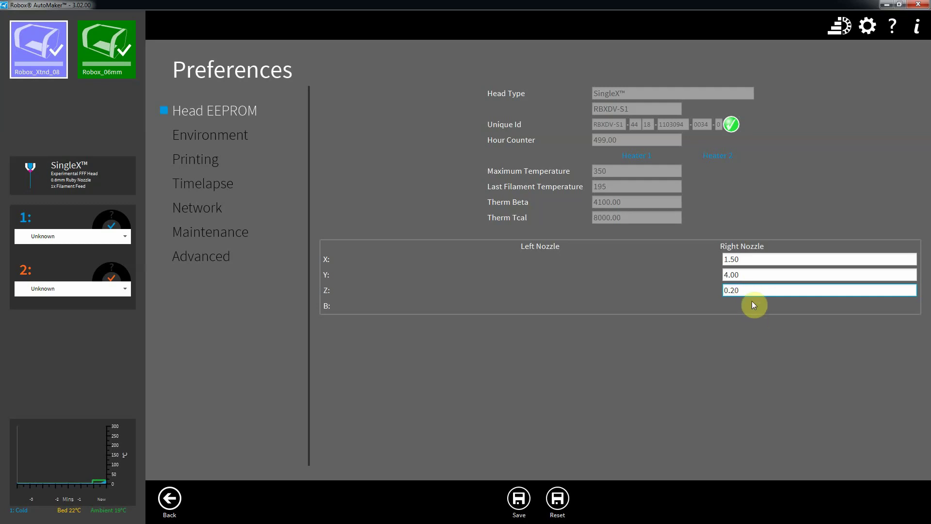
click(520, 500)
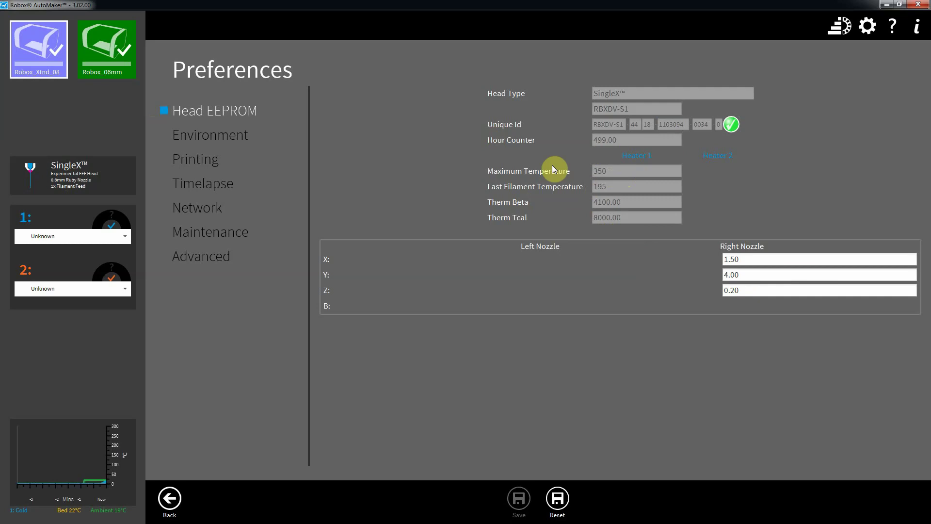
click(170, 500)
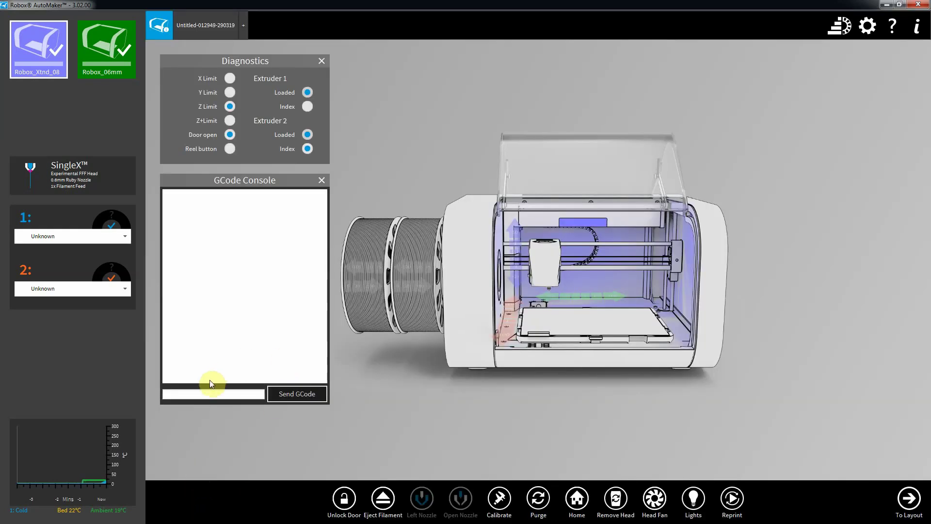
Send M503 in the GCode console and examine the Nozzle Tempcon settings in the printer's configuration listing
click(195, 393)
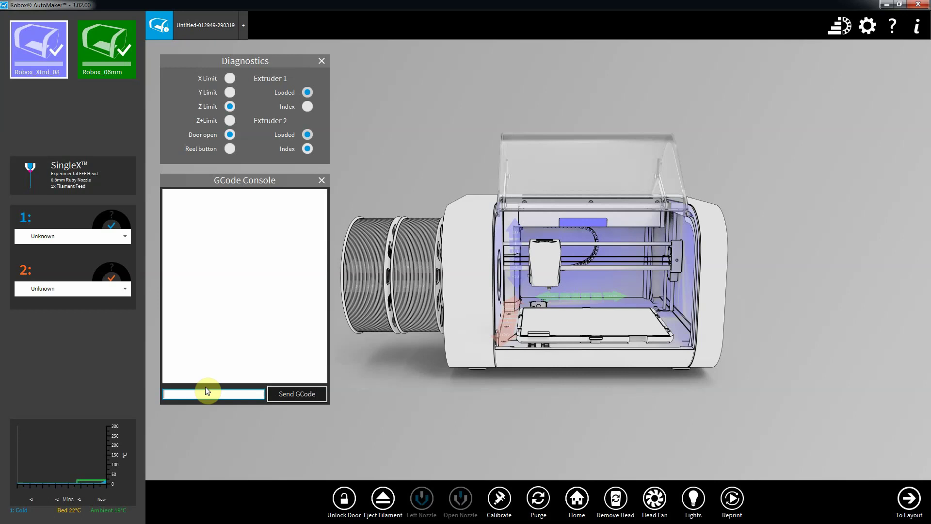
text(m503)
key(Return)
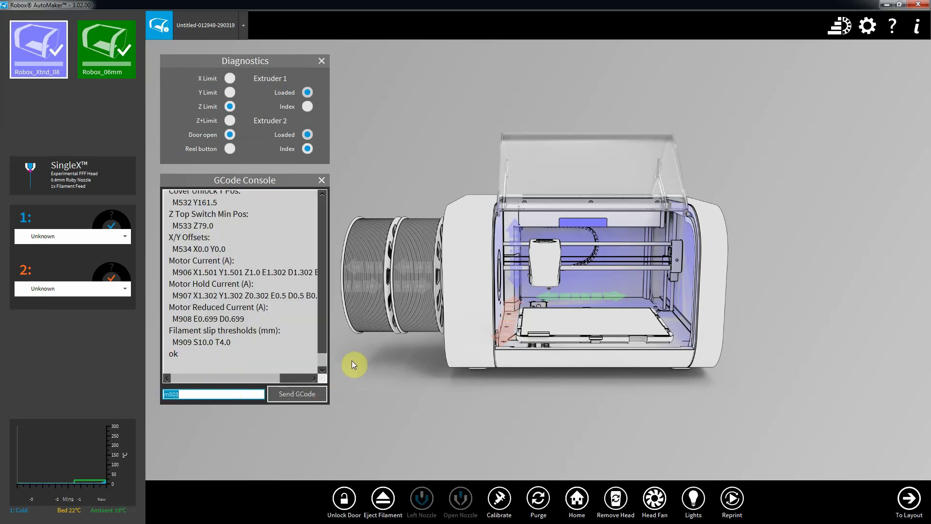
drag(320, 363, 315, 292)
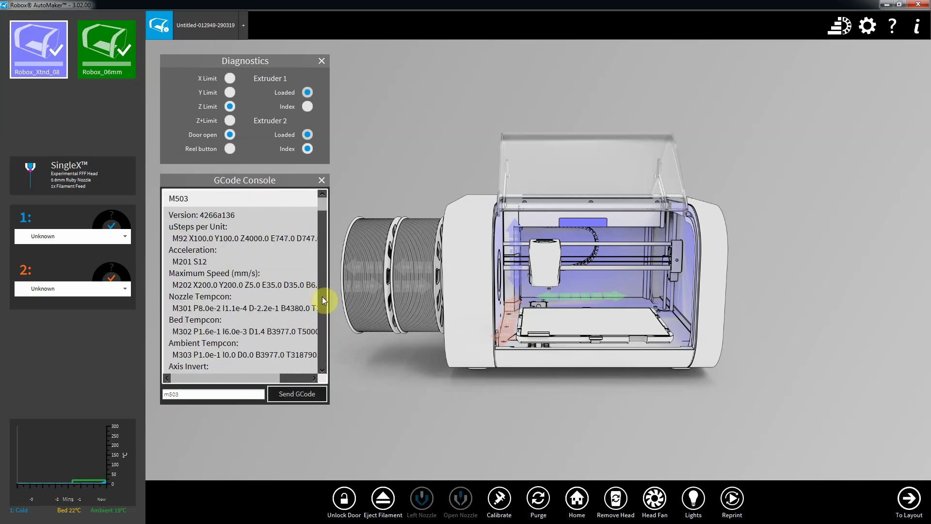
click(323, 213)
click(184, 393)
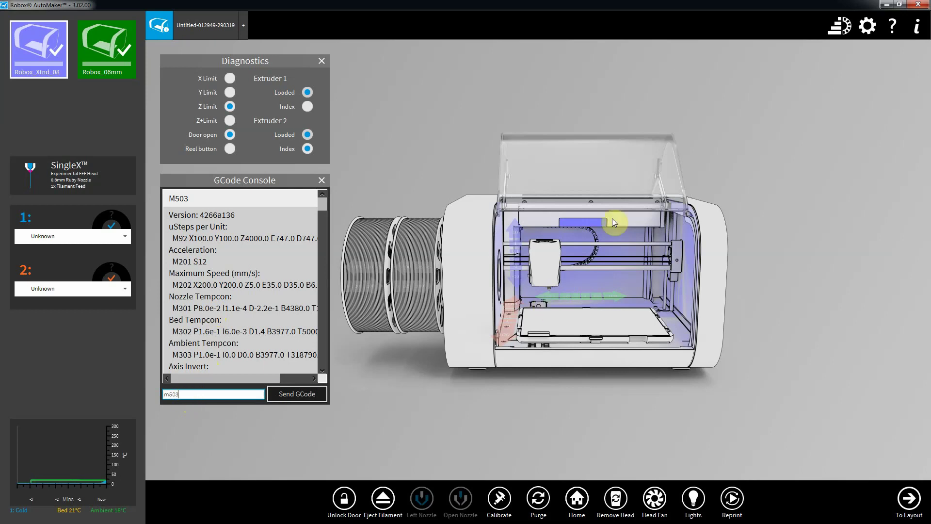
Copy the PID command M301 P0.008 I0.00011 D0.05 from Robox_custom_head_heated_PID.txt in Notepad
key(alt+Tab)
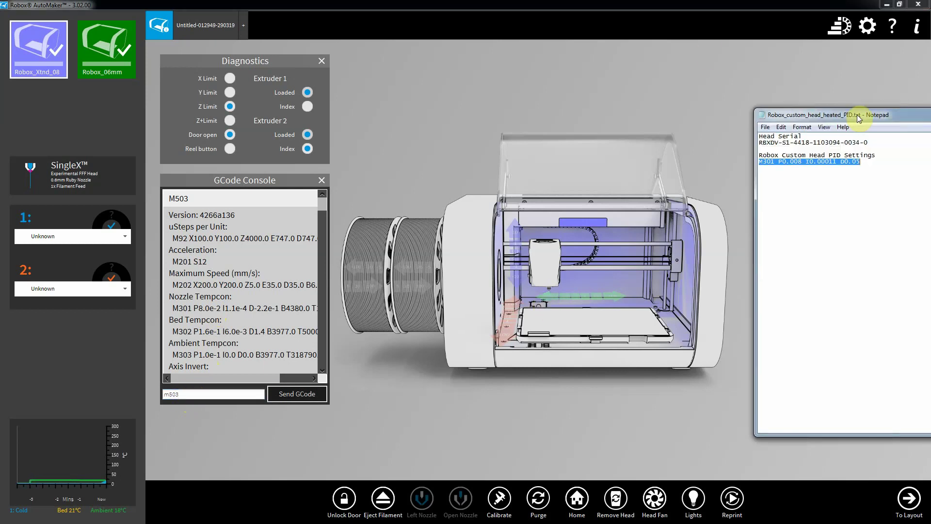
drag(857, 114, 729, 155)
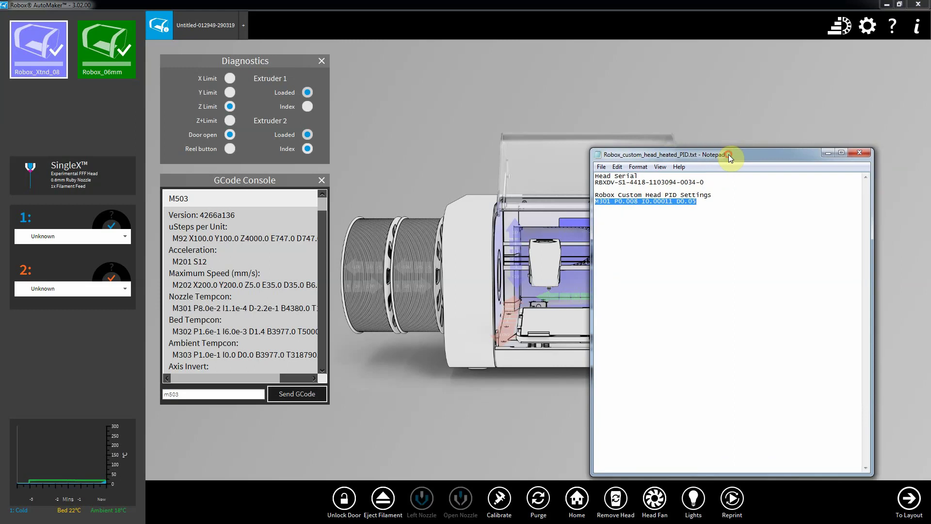
click(596, 203)
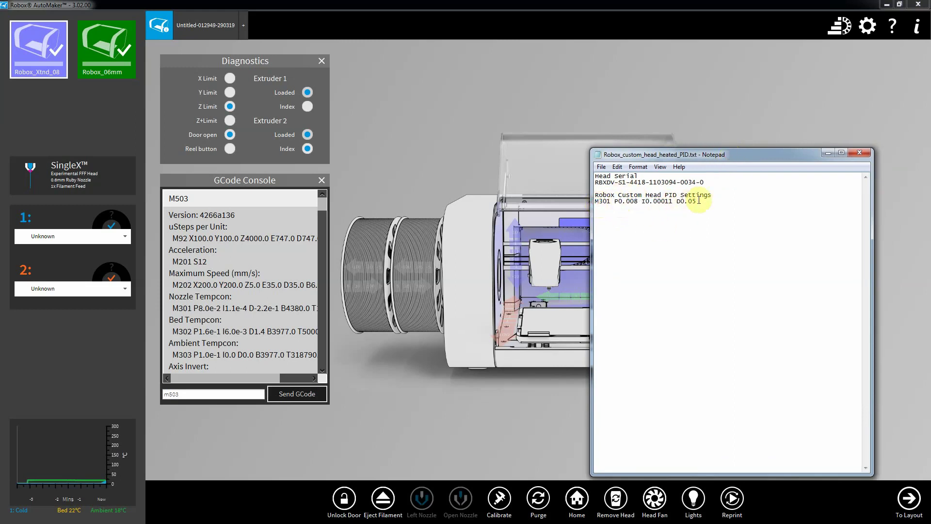
drag(698, 202, 595, 203)
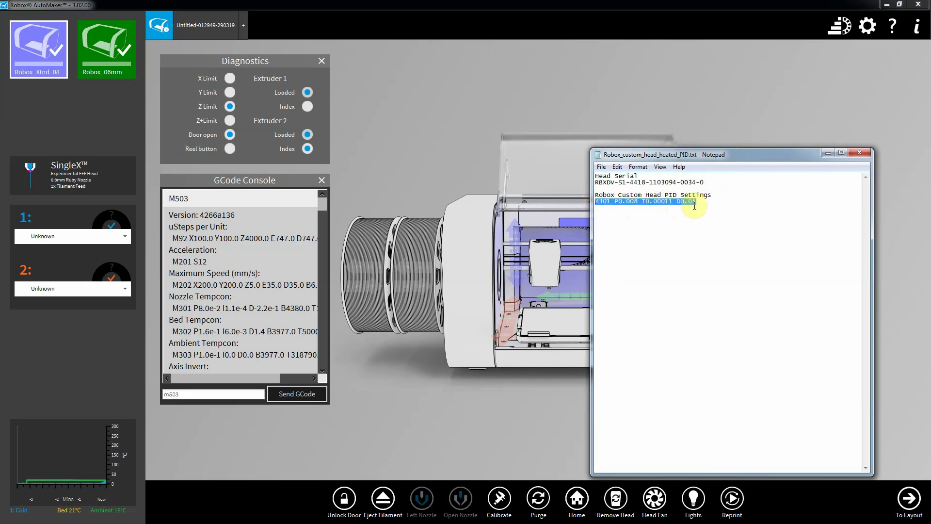
click(719, 248)
drag(703, 206, 595, 203)
right_click(608, 201)
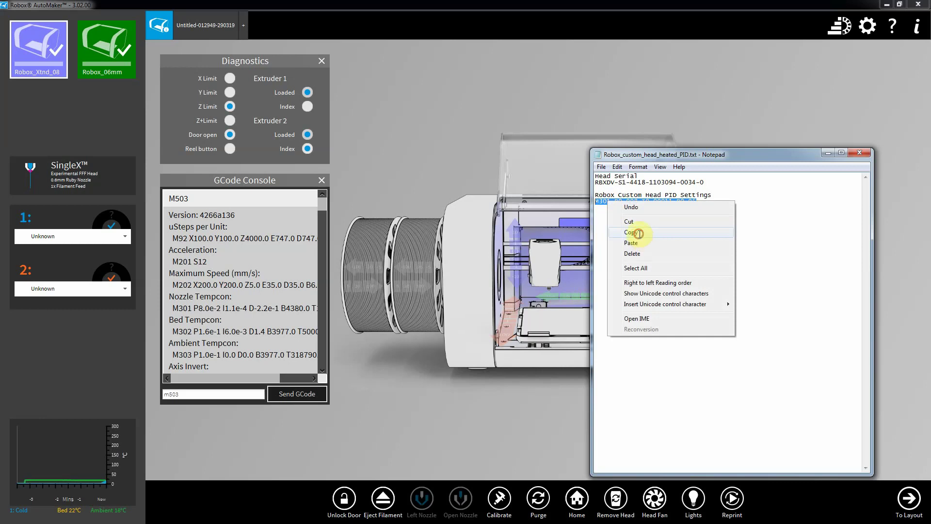
click(638, 234)
Send the copied command M301 P0.008 I0.00011 D0.05 from AutoMaker's GCode console
click(207, 394)
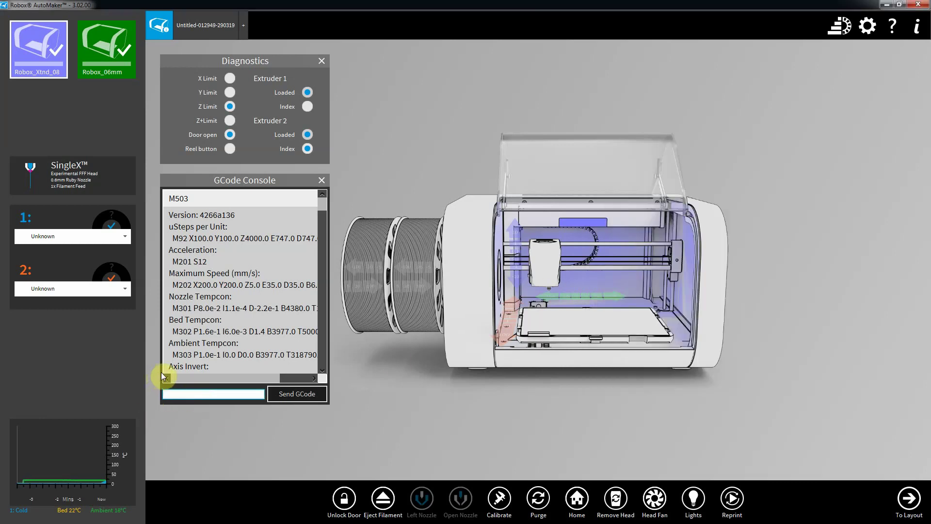
key(ctrl+v)
click(279, 397)
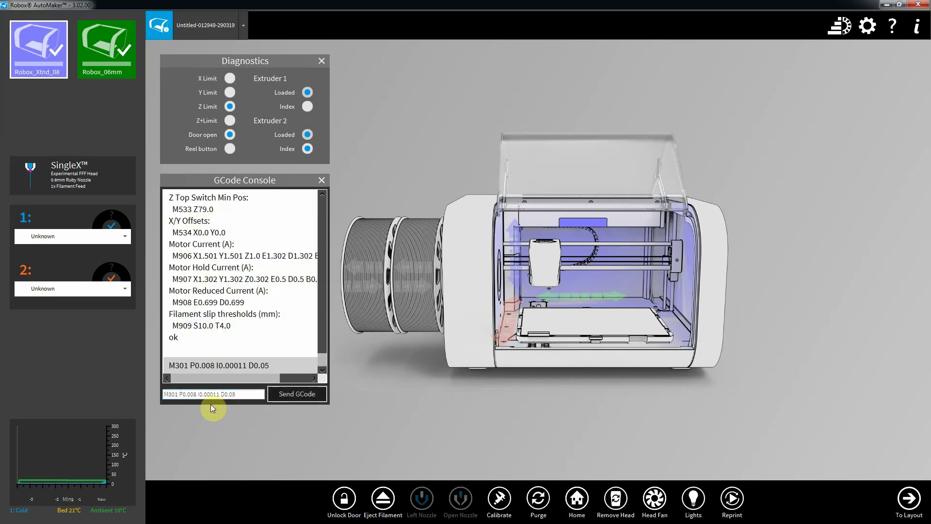
Send M503 again and check the M301 nozzle PID values in the console listing
drag(252, 394, 155, 392)
text(m)
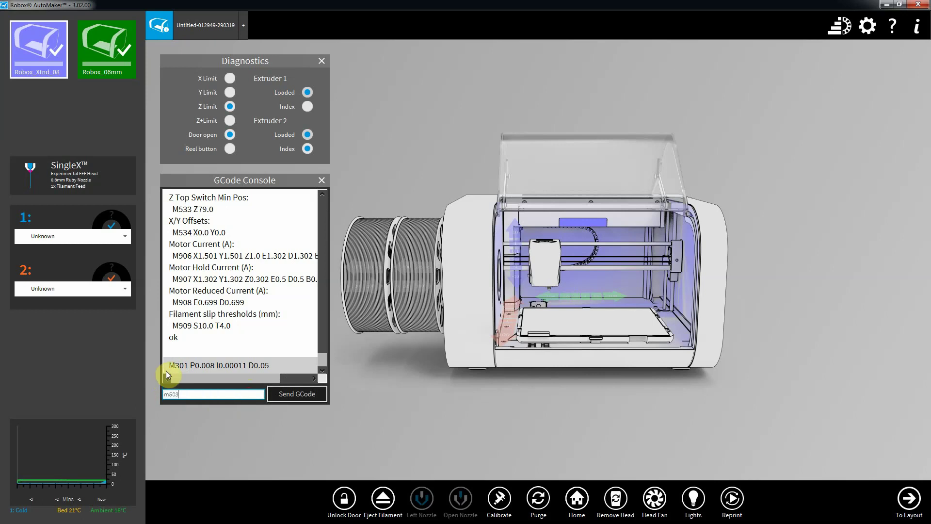
text(503)
key(Return)
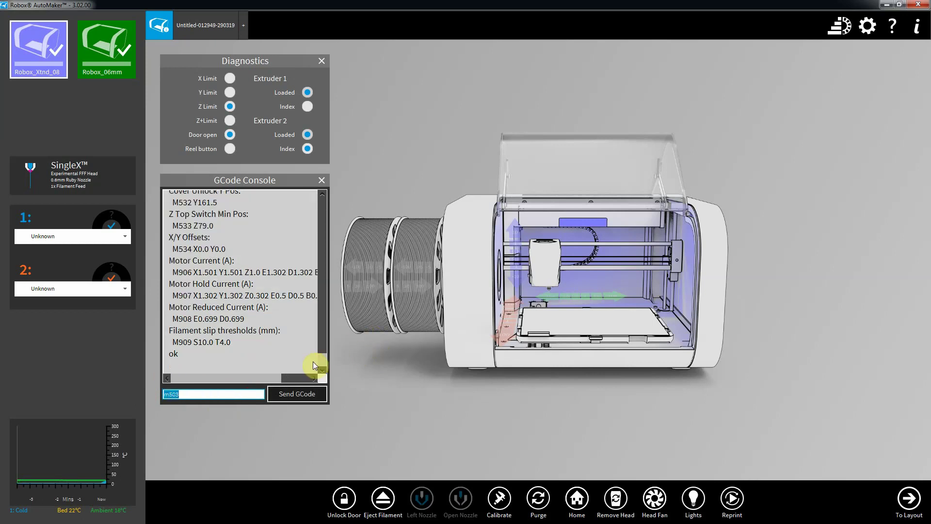
drag(322, 359, 323, 345)
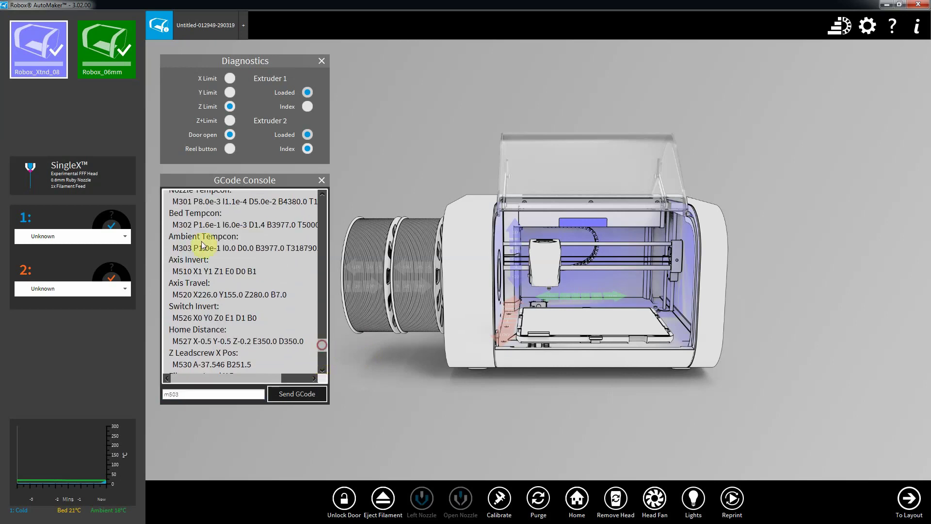
click(323, 194)
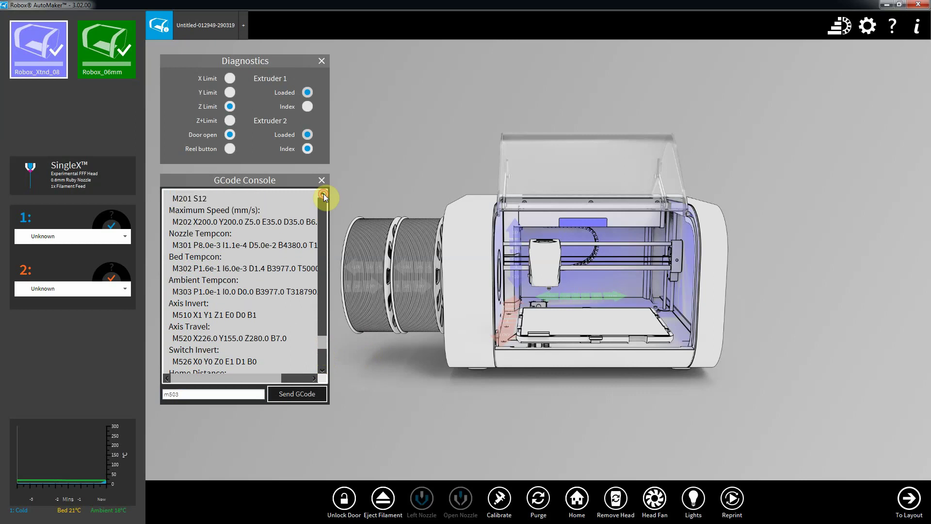
click(323, 194)
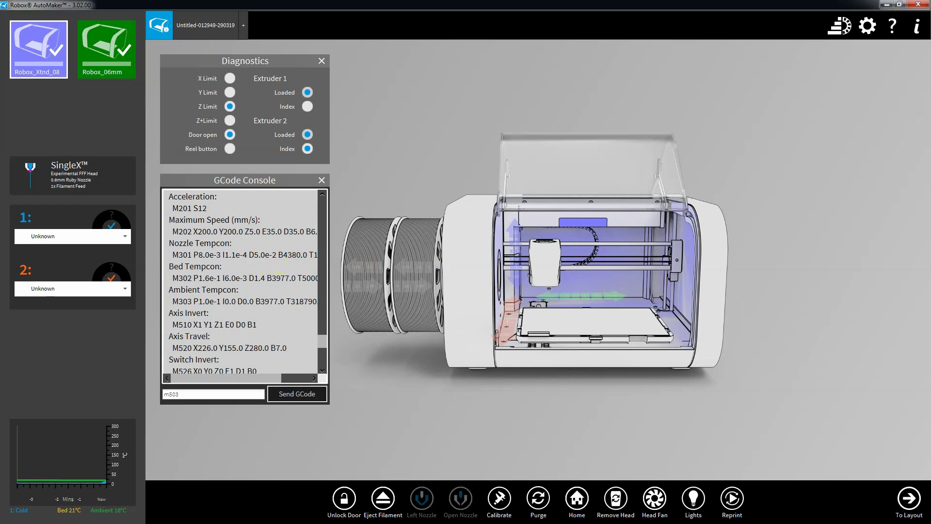
Send M500 in the GCode console to store the new PID settings on the printer
click(188, 394)
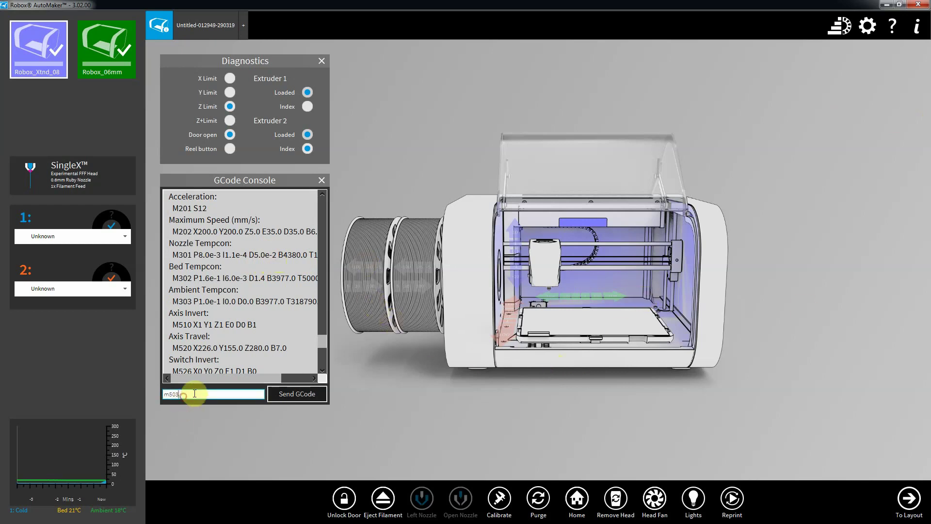
key(BackSpace)
text(0)
key(Return)
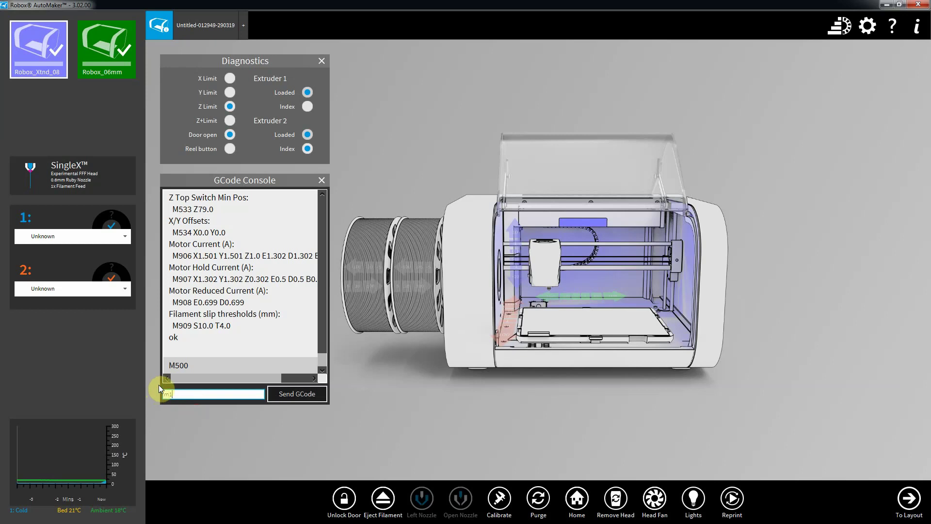
Heat the nozzle to 180 °C with M104 S180 and go to the model layout view
text(80)
key(Return)
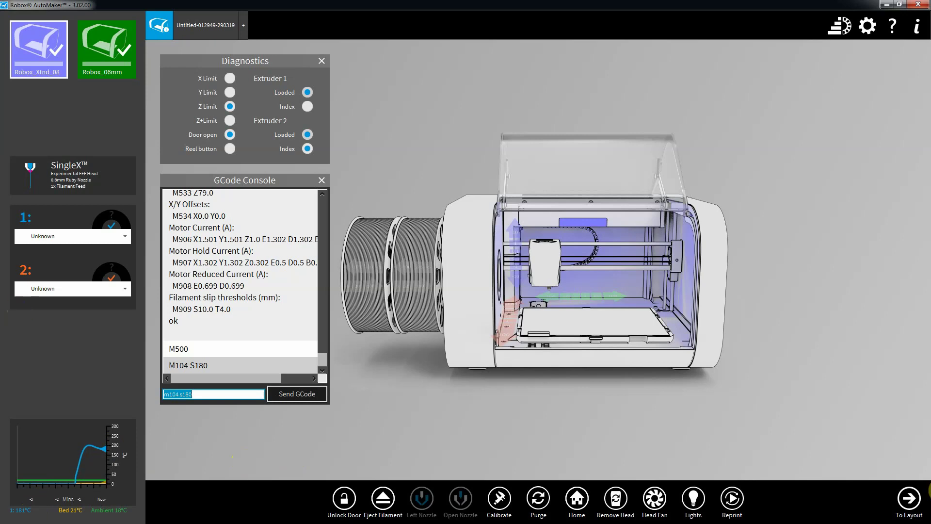
click(909, 500)
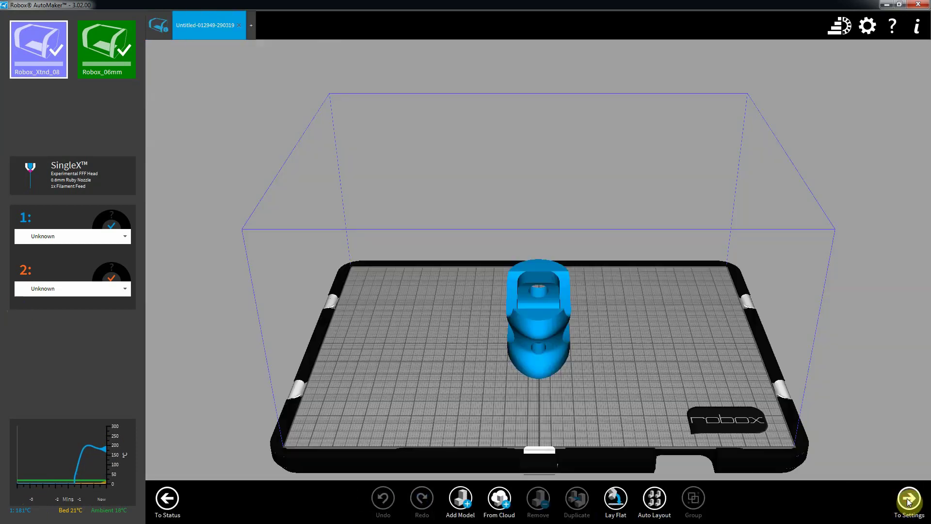
Go to the print settings for the test.STL model and assign Robox Highway Orange PLA to filament 1
click(534, 324)
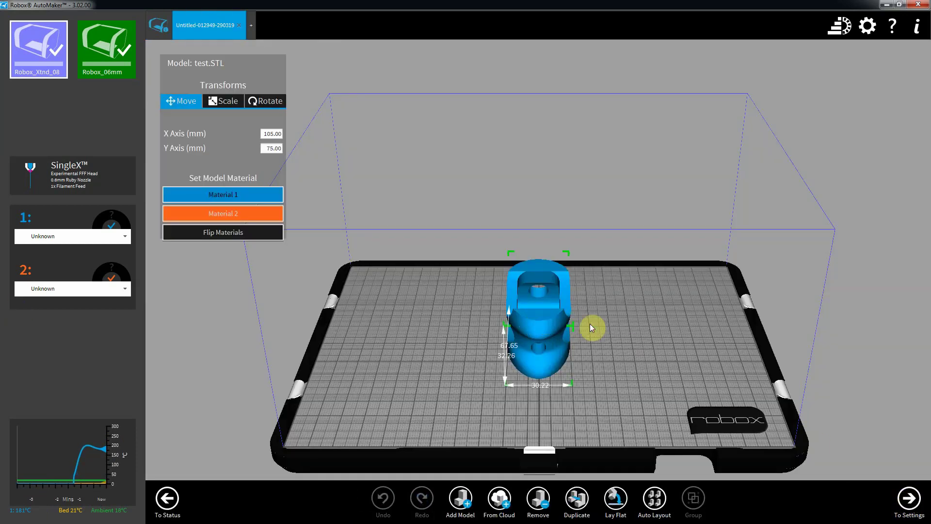
click(907, 501)
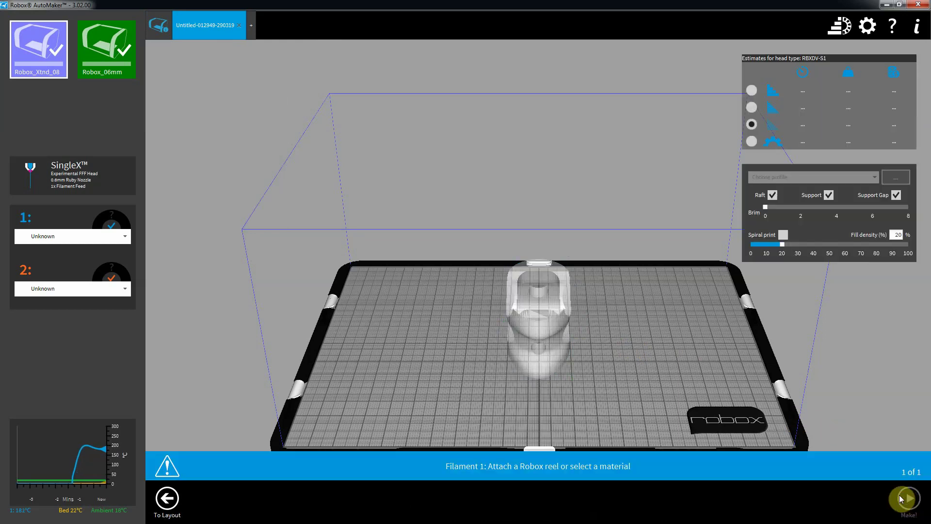
click(124, 240)
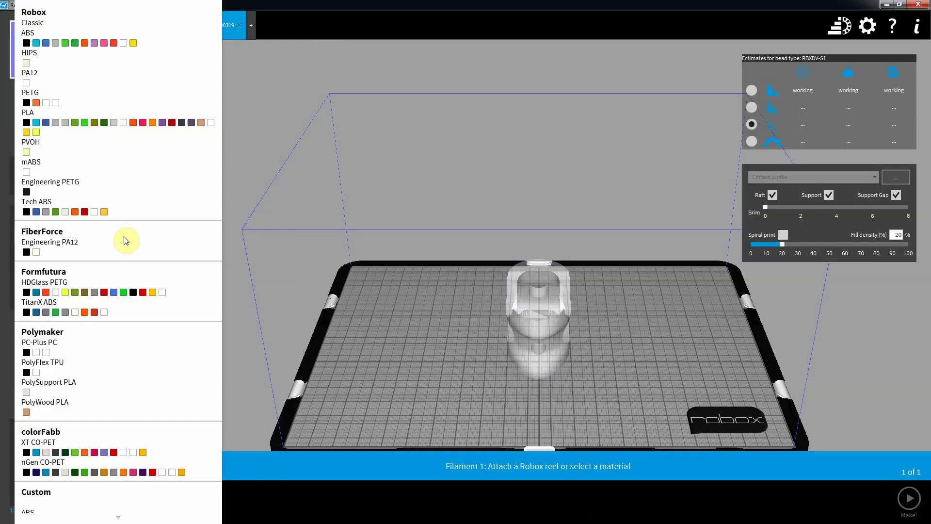
click(133, 122)
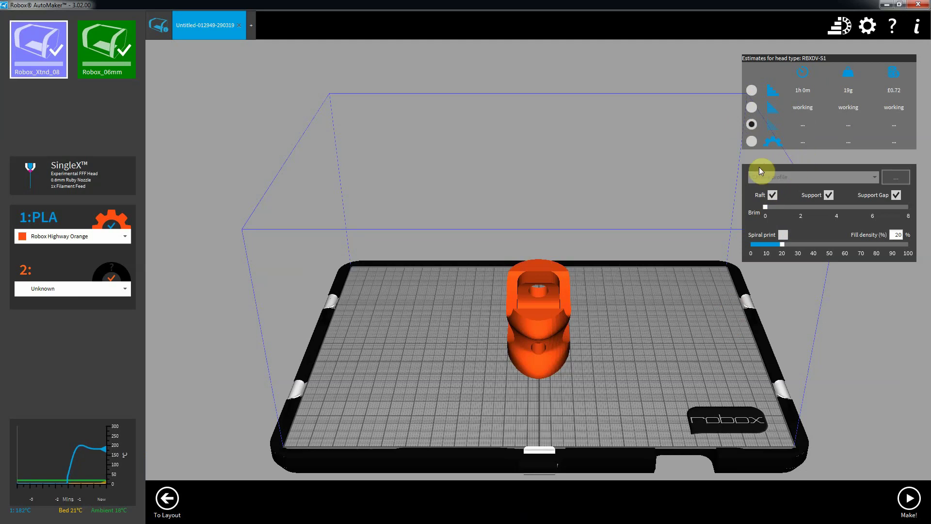
Select the custom print quality, check its available profiles and the RBXDV-S1 print profile library, and return to the print settings
click(752, 141)
click(866, 179)
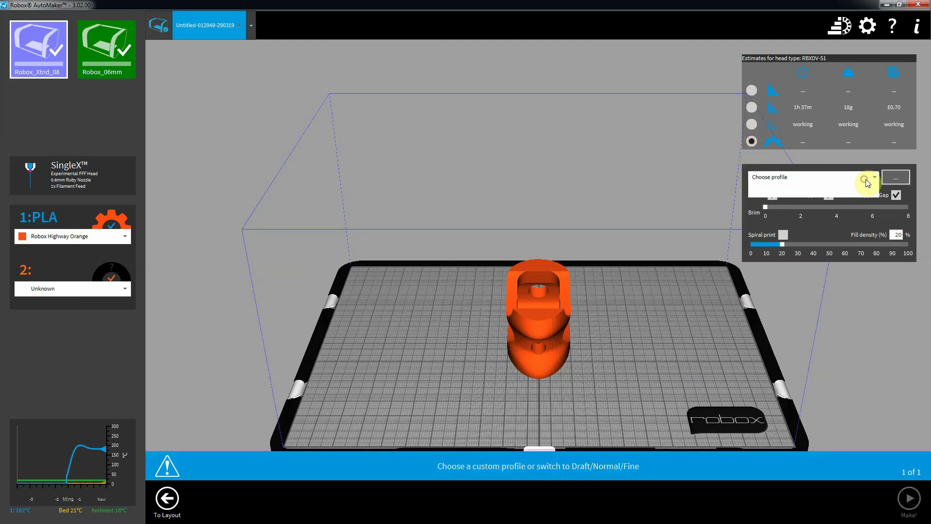
click(868, 178)
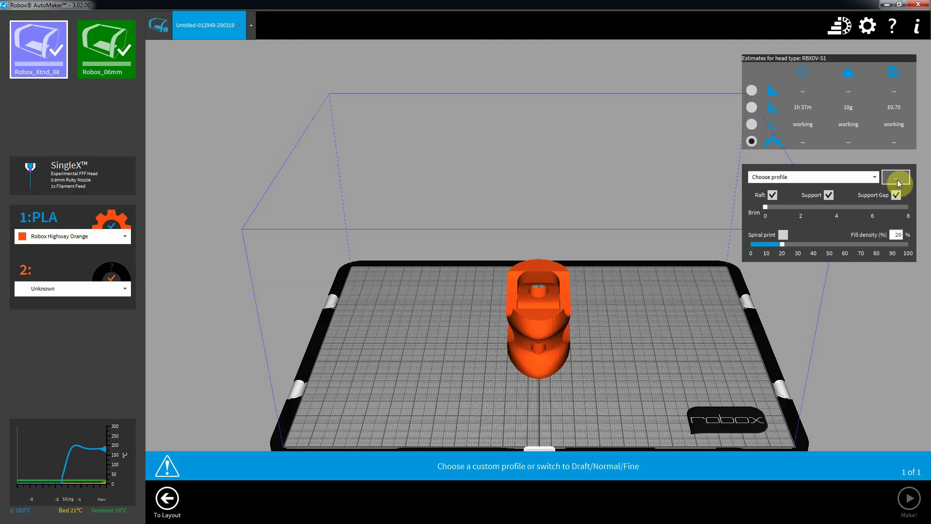
click(689, 346)
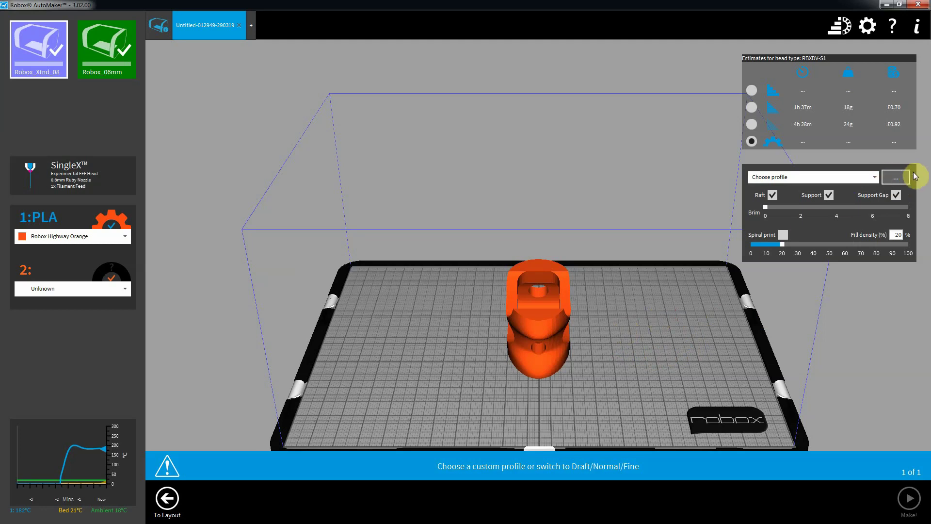
click(901, 181)
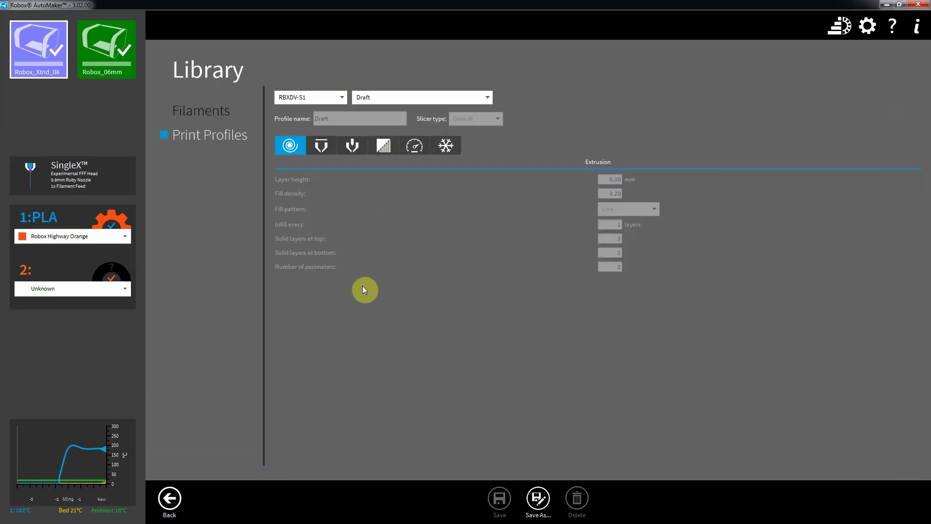
click(170, 499)
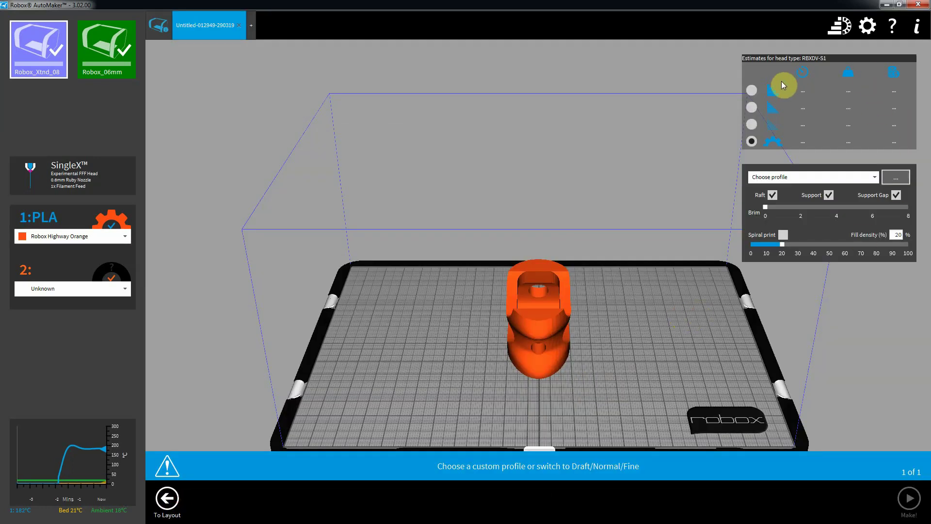
Choose the Draft print quality and start printing the model
click(752, 90)
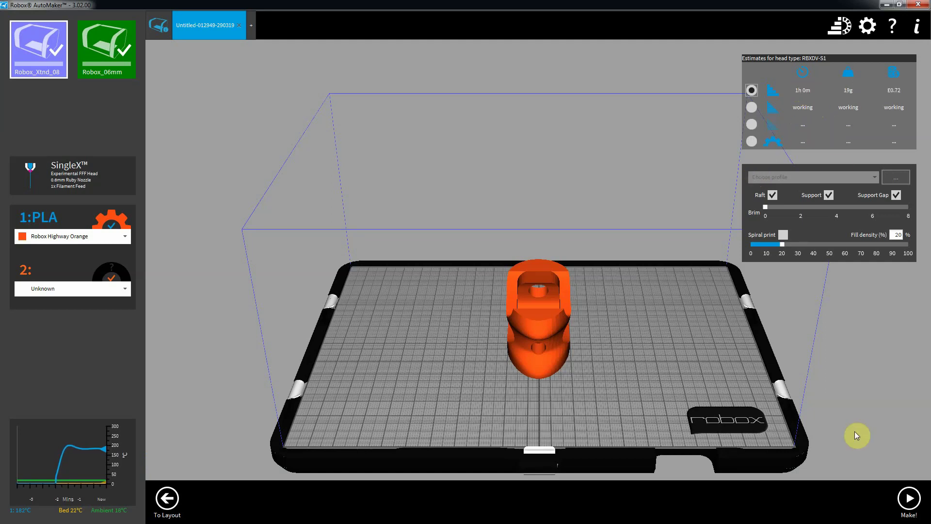
click(910, 500)
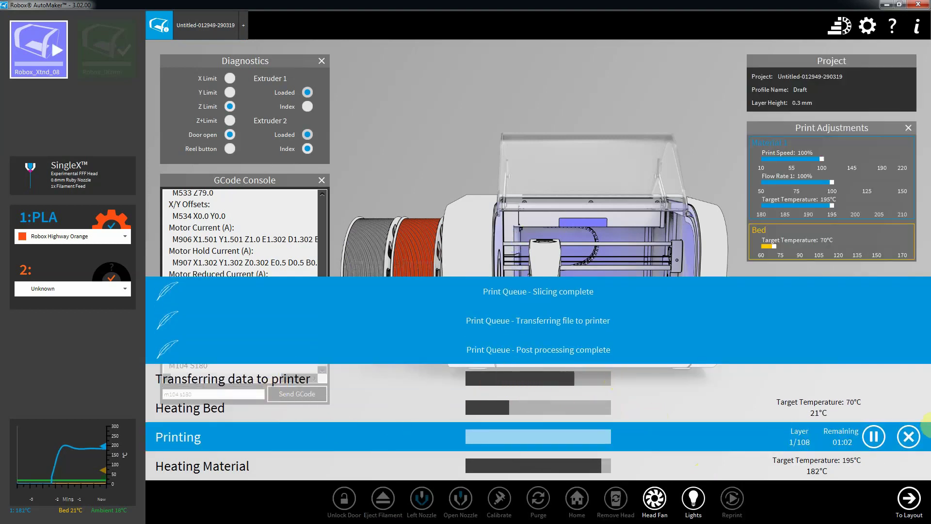
Pause the running print and cancel it
click(875, 437)
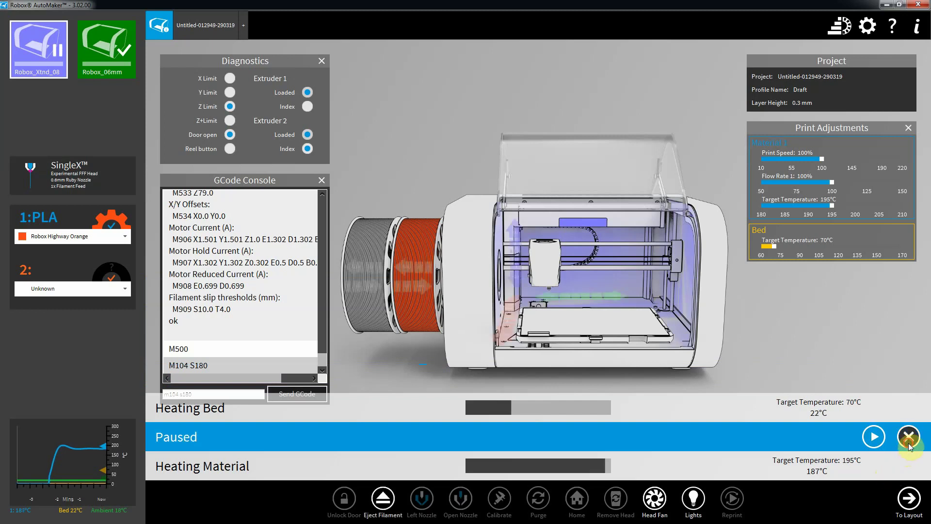
click(908, 440)
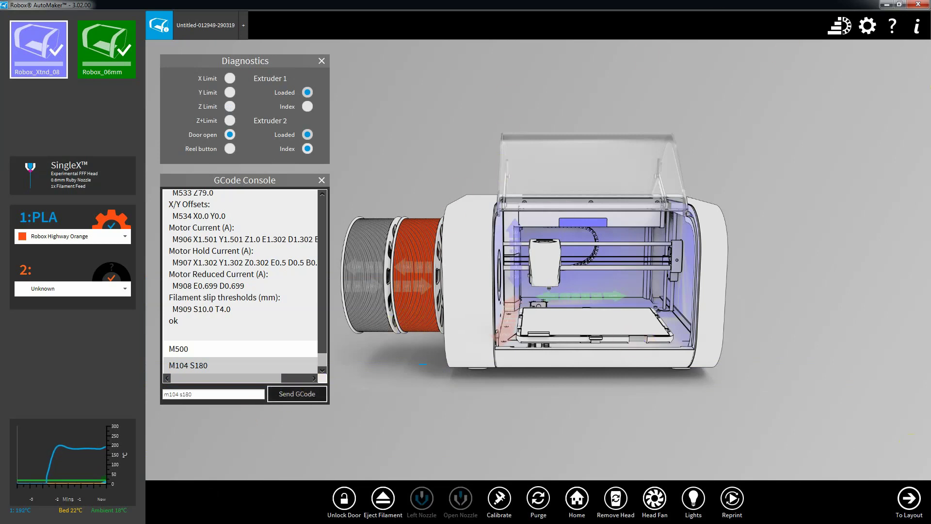
Switch to the file explorer, examine the roboxhead files in the CEL_302 Common\Heads folder, and close its window
key(alt+Tab)
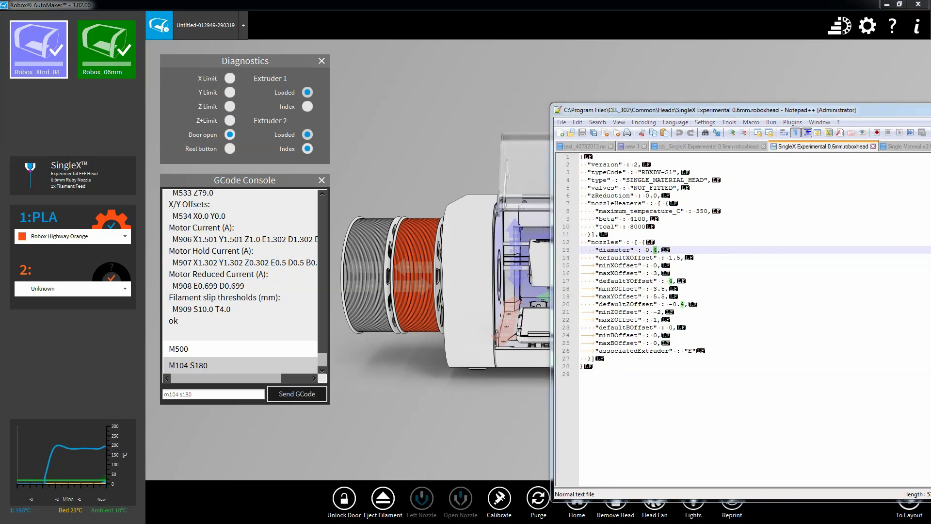
key(alt+Tab)
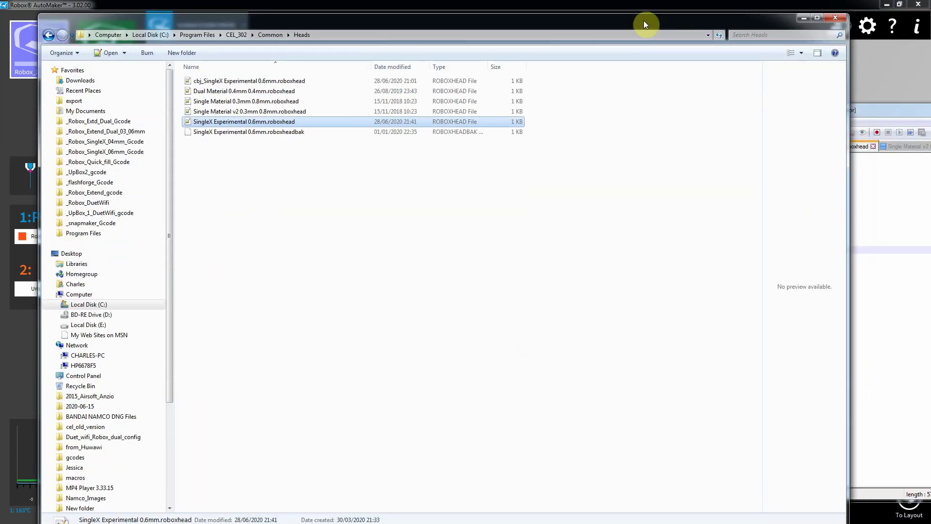
drag(365, 27, 343, 29)
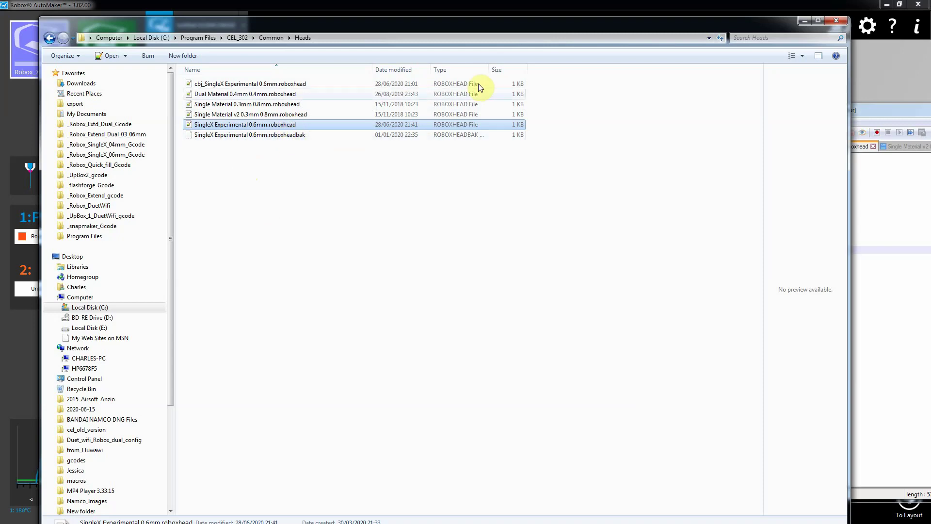
drag(755, 23, 771, 65)
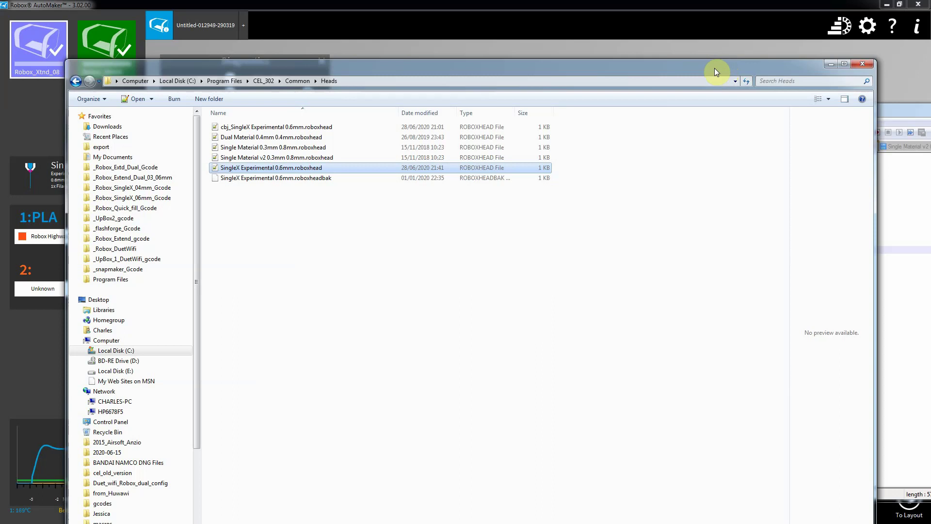
click(861, 62)
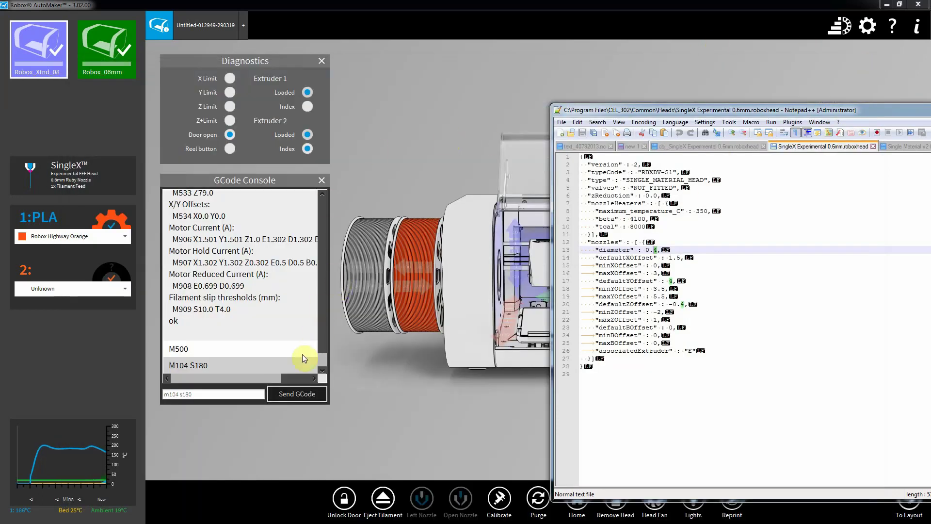
Compare the M301 nozzle PID values in the earlier and newer M503 listings of AutoMaker's GCode console
click(283, 343)
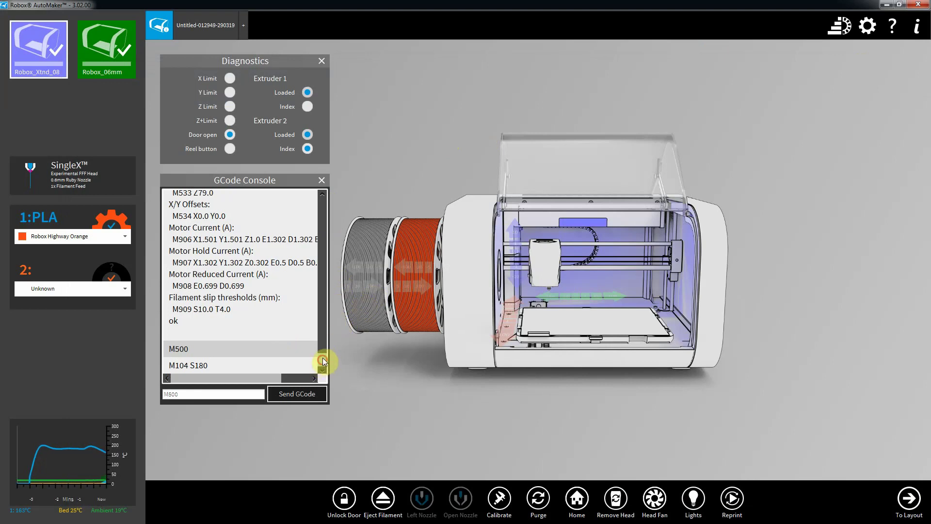
drag(322, 363, 316, 214)
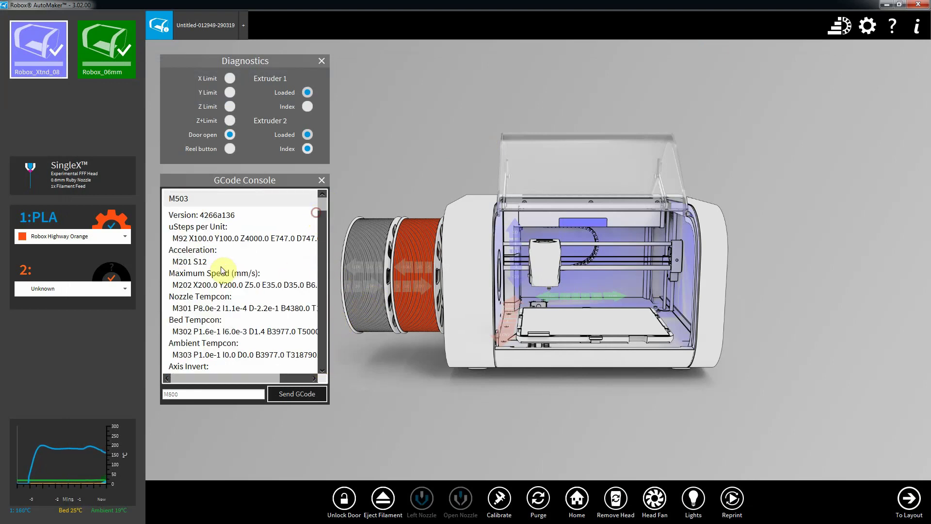
click(186, 308)
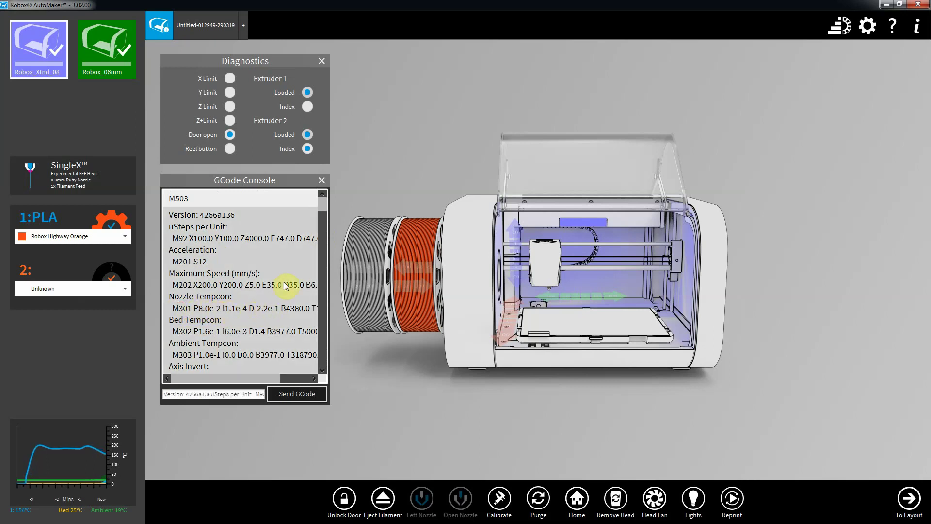
drag(322, 227, 316, 320)
drag(324, 367, 317, 295)
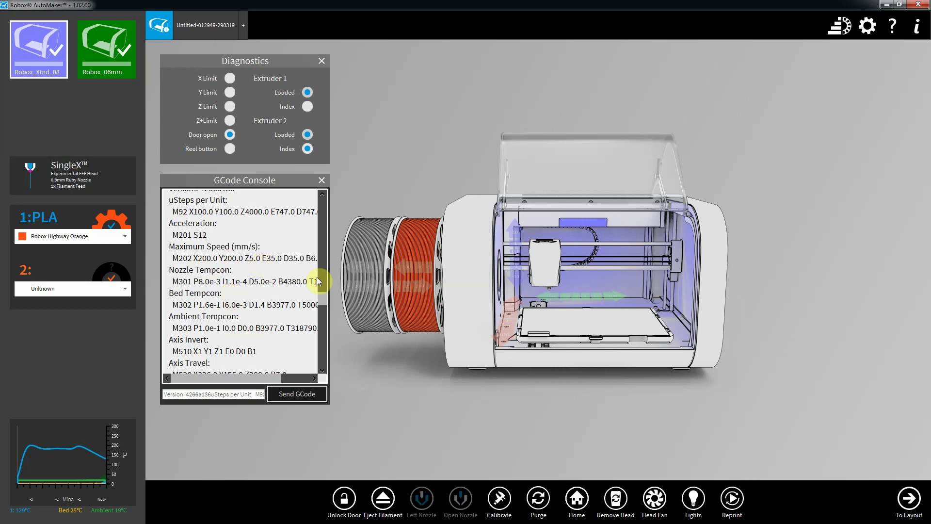
drag(324, 298, 326, 348)
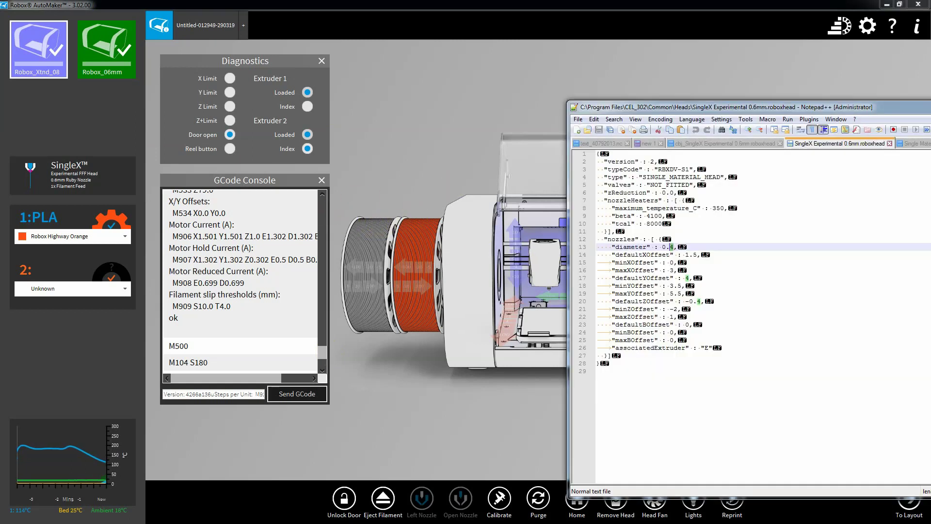
Switch to Notepad++ and examine the nozzle diameter entry in SingleX Experimental 0.6mm.roboxhead
drag(930, 98, 653, 84)
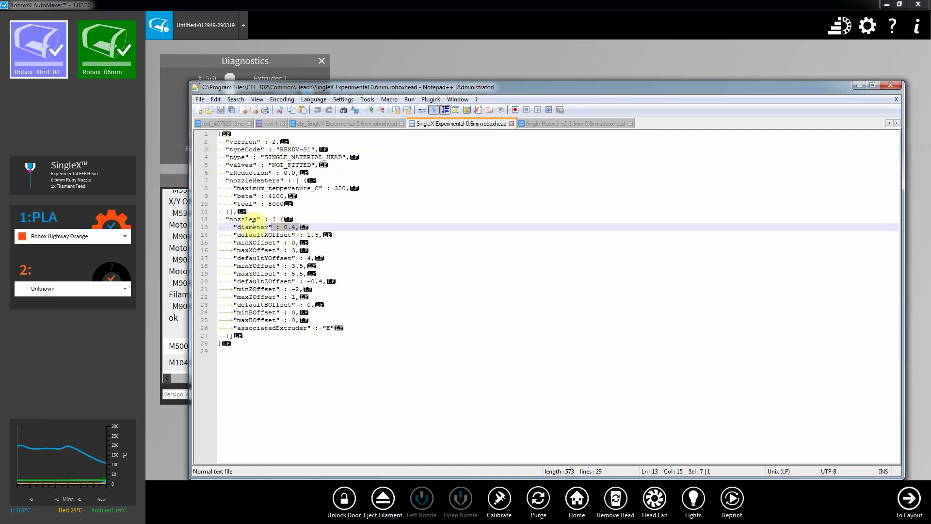
drag(278, 227, 290, 227)
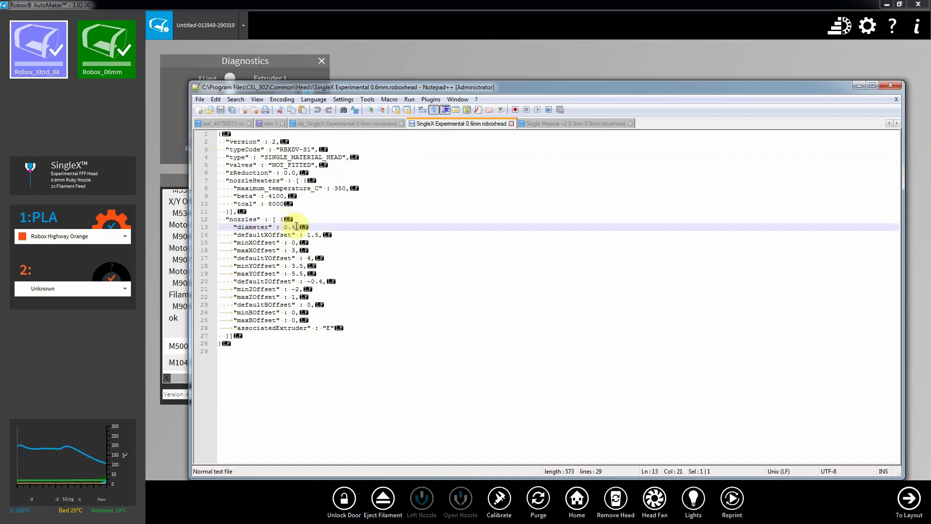
double_click(294, 227)
text(4)
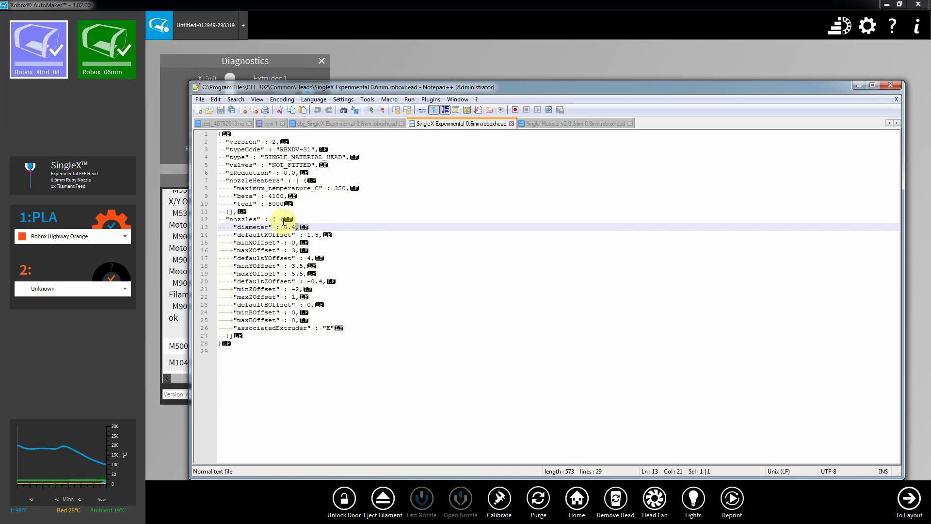
drag(284, 227, 295, 227)
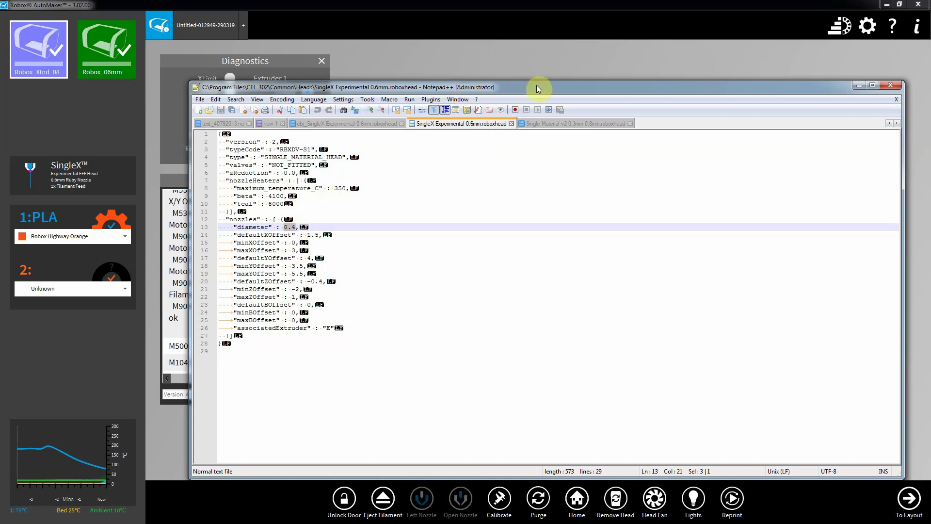
drag(536, 85, 458, 64)
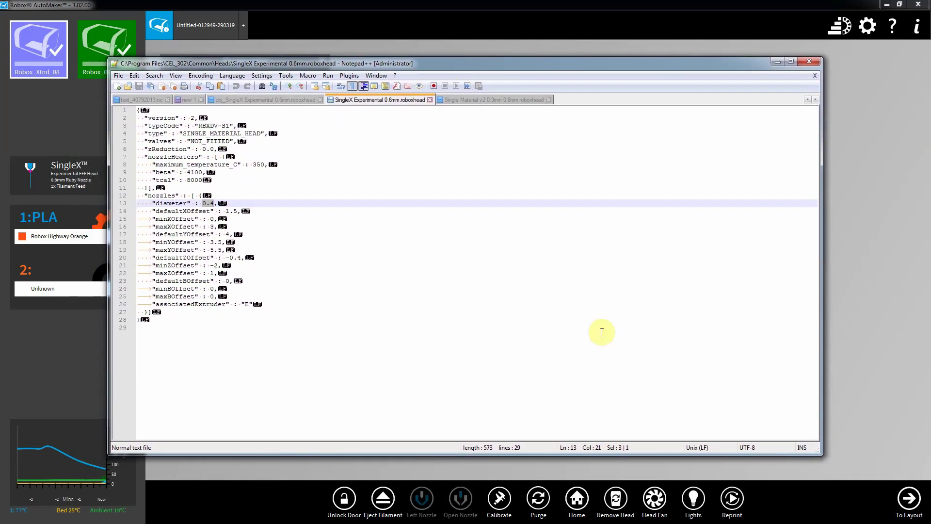